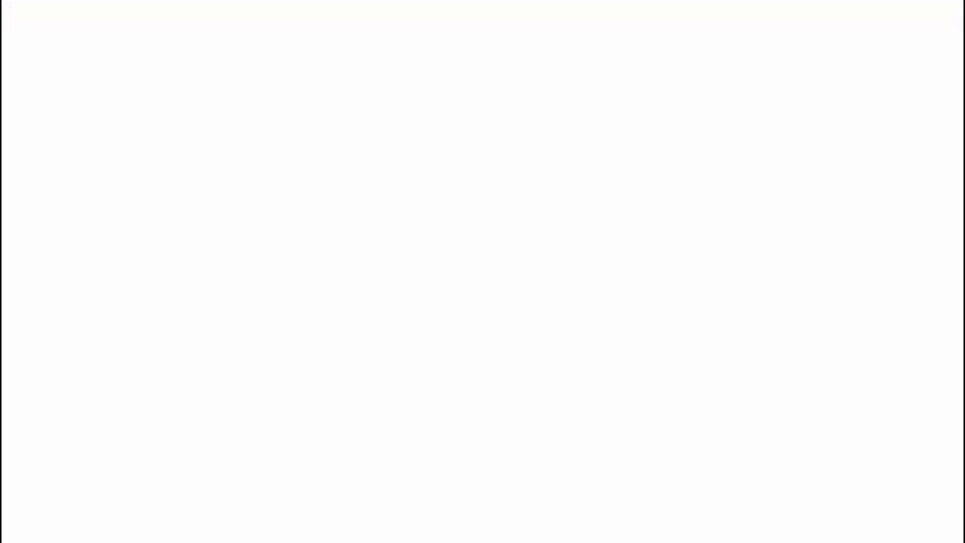
# - Open funnel247.club, close the VWO preview panel and view the landing page with its countdown timer
pyautogui.write('funnel')
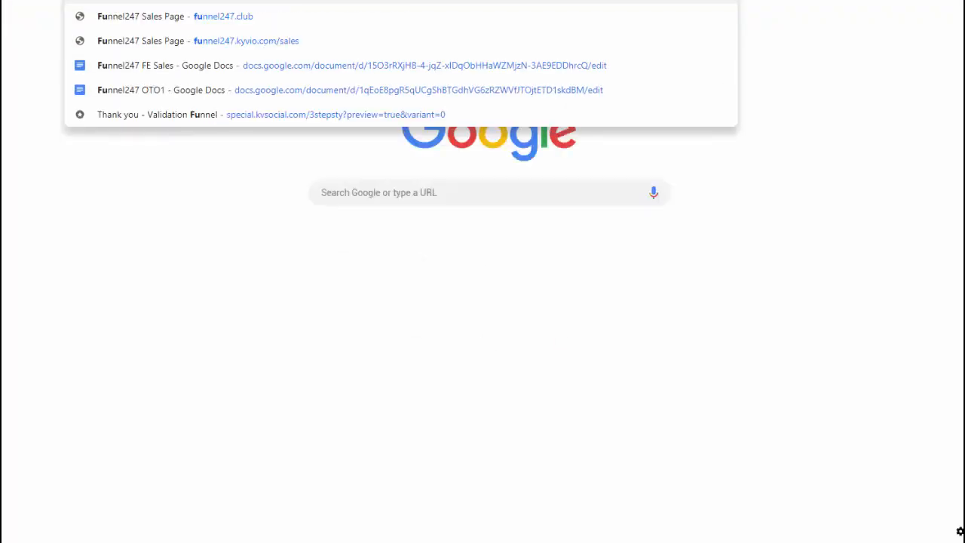
pyautogui.write('247.com')
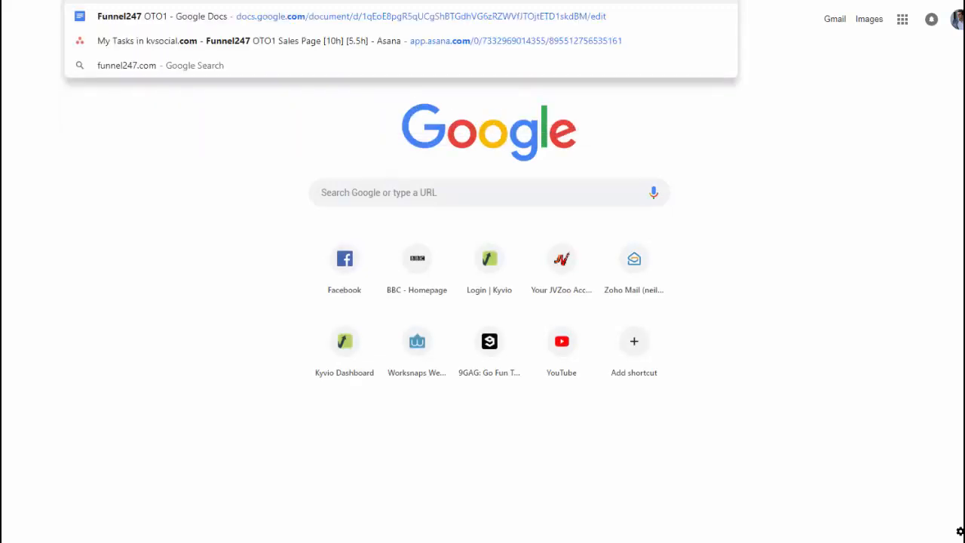
pyautogui.press('BackSpace')
pyautogui.press('BackSpace')
pyautogui.write('lub')
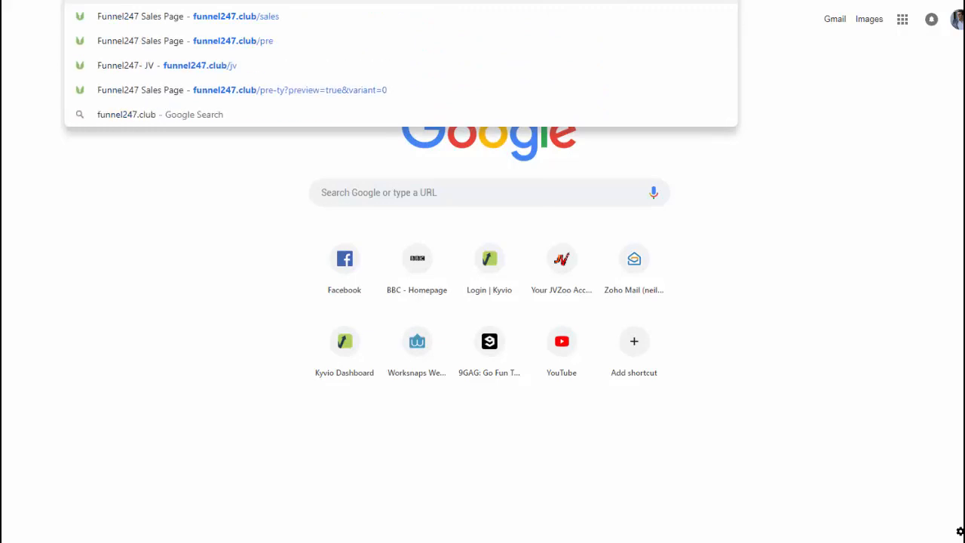
pyautogui.press('Return')
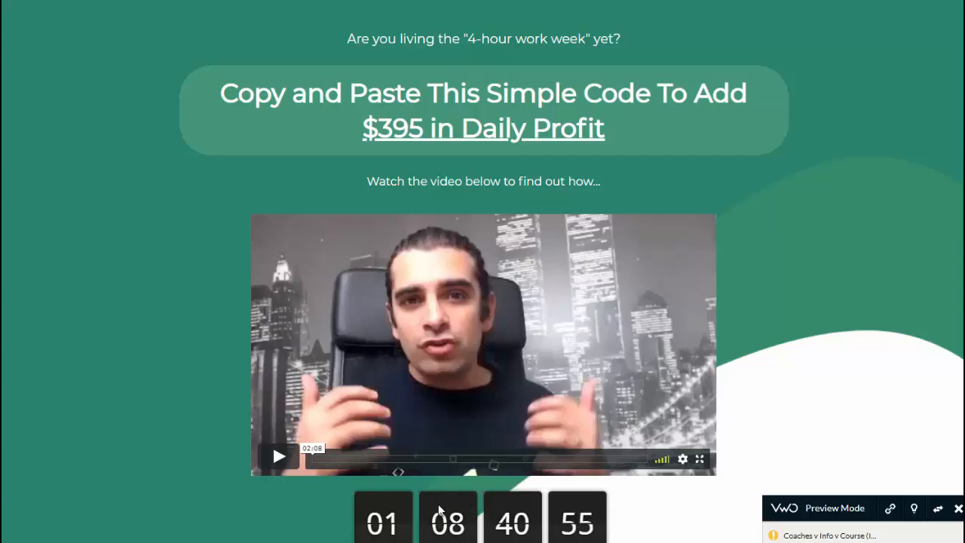
pyautogui.click(958, 509)
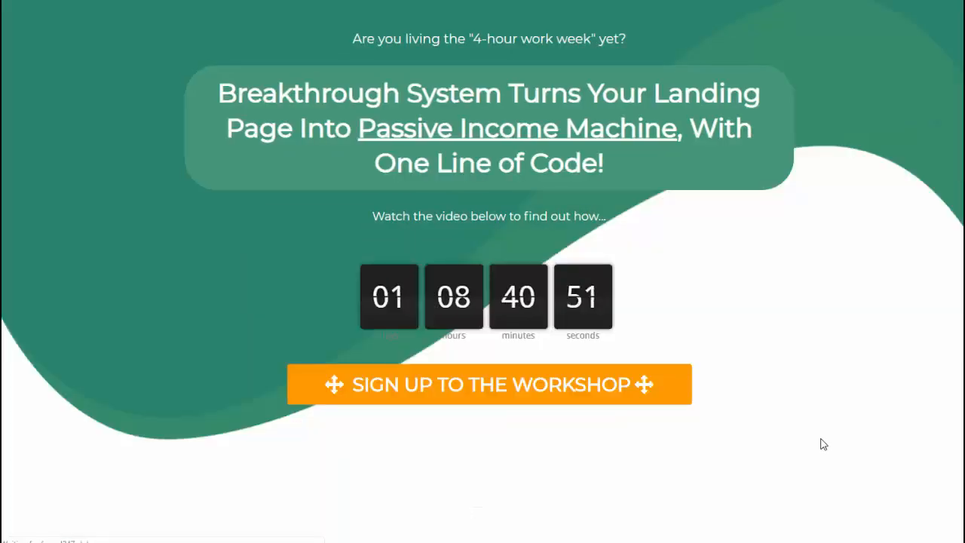
pyautogui.scroll(-1, 763, 450)
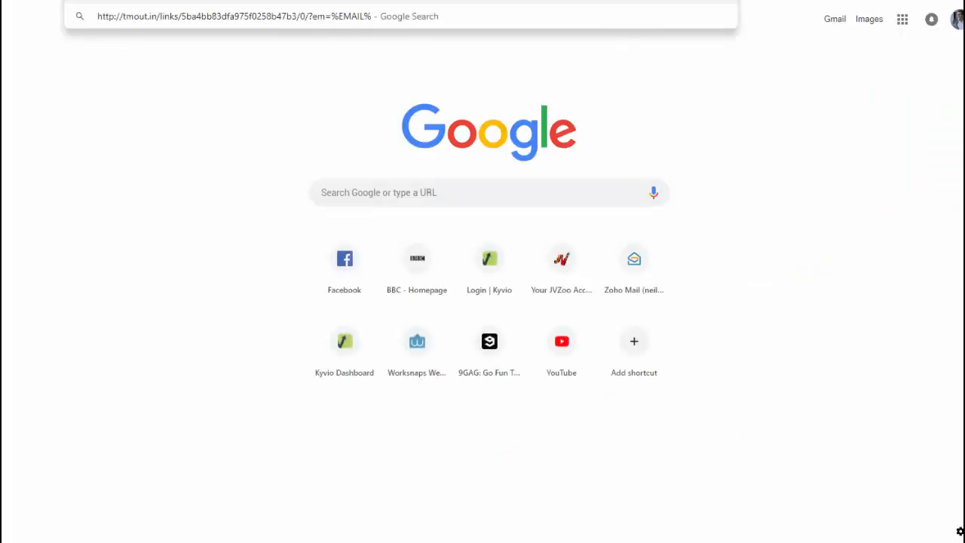
# - Replace the %EMAIL% placeholder in the tmout.in tracking link with the contact's e-mail, select the full link and open it
pyautogui.press('Return')
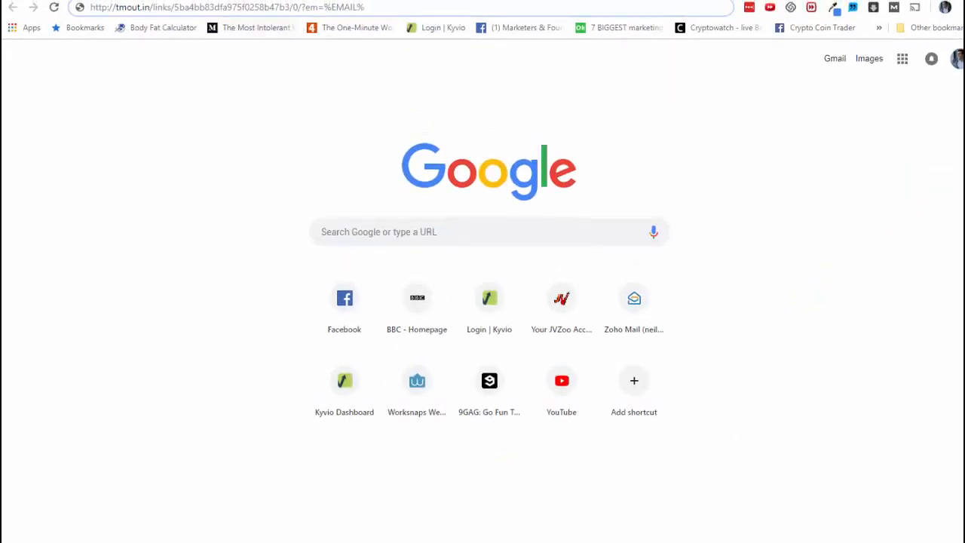
pyautogui.moveTo(162, 7); pyautogui.dragTo(261, 7)
pyautogui.click(270, 7)
pyautogui.moveTo(325, 6); pyautogui.dragTo(364, 7)
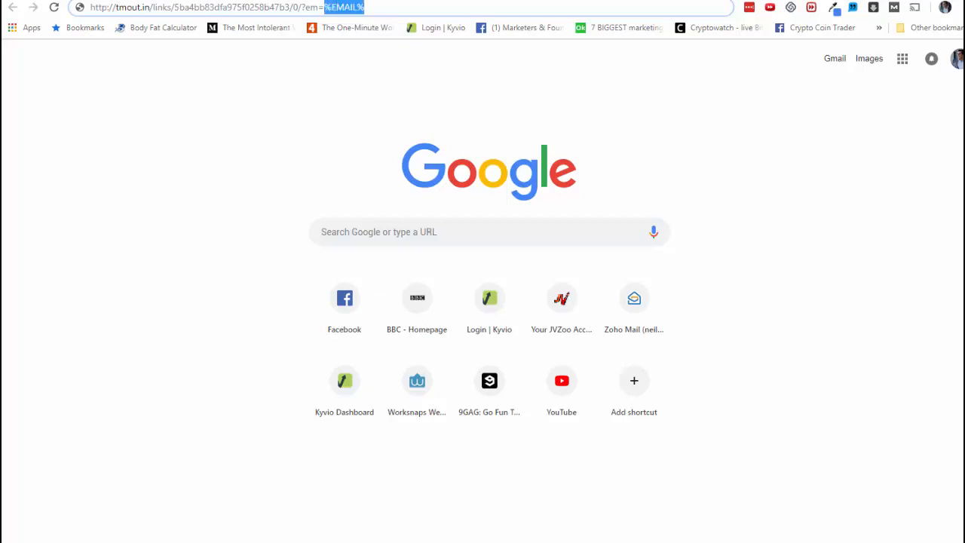
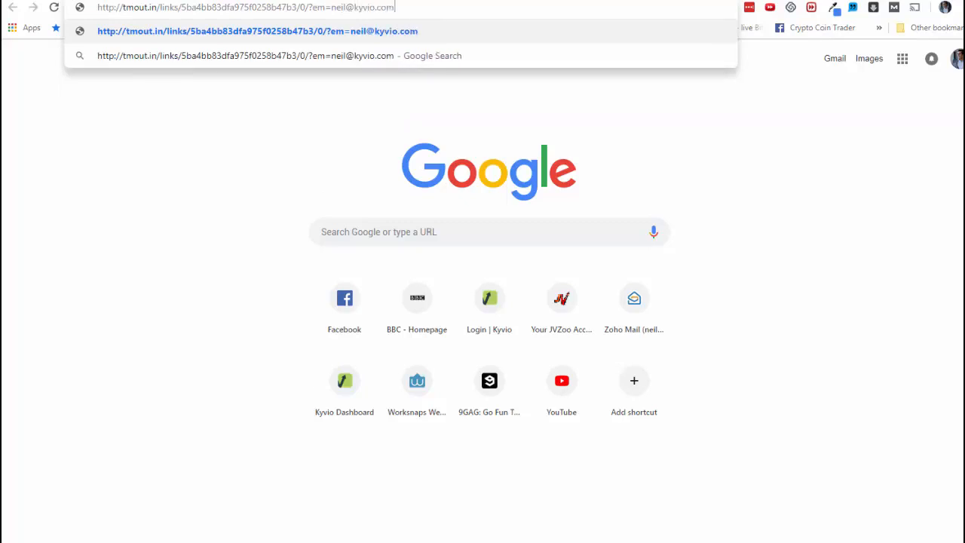
pyautogui.hotkey('ctrl', 'a')
pyautogui.hotkey('ctrl', 'c')
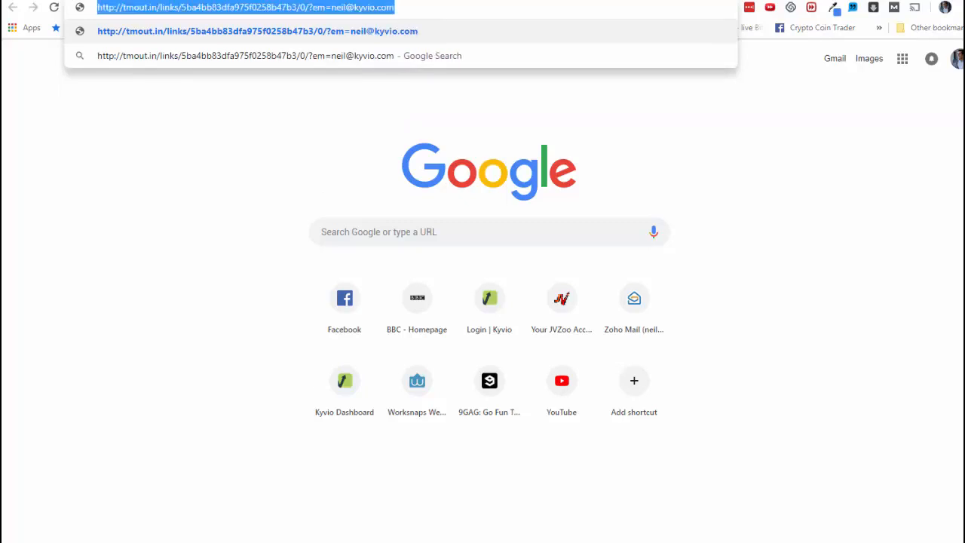
pyautogui.press('Return')
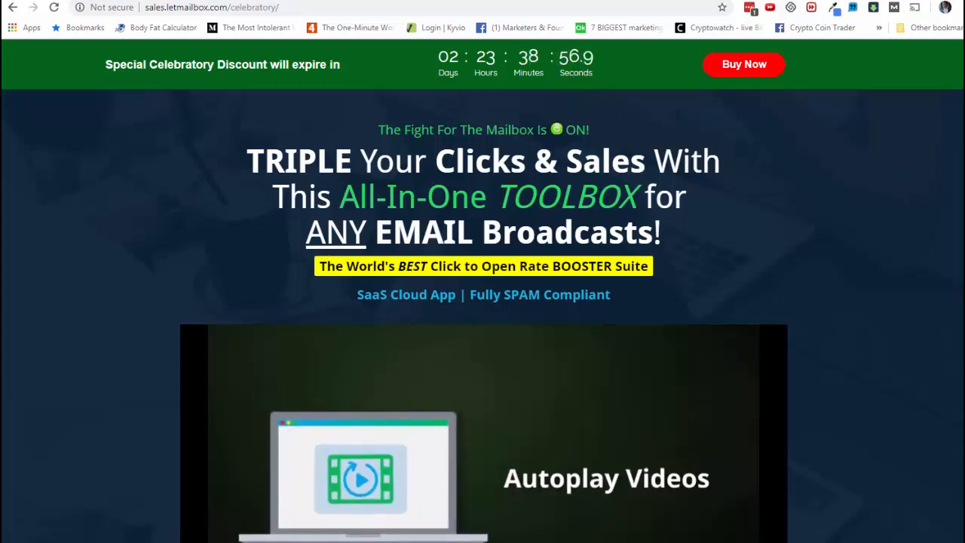
# - Open the personalised tmout.in tracking link in a new incognito window and move that window down the screen
pyautogui.hotkey('ctrl', 'shift', 'n')
pyautogui.hotkey('ctrl', 'v')
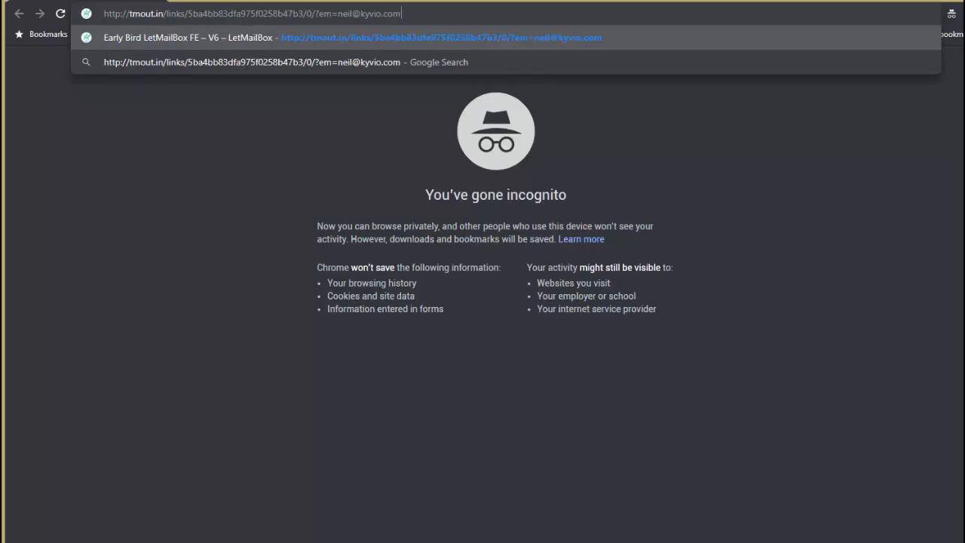
pyautogui.press('Return')
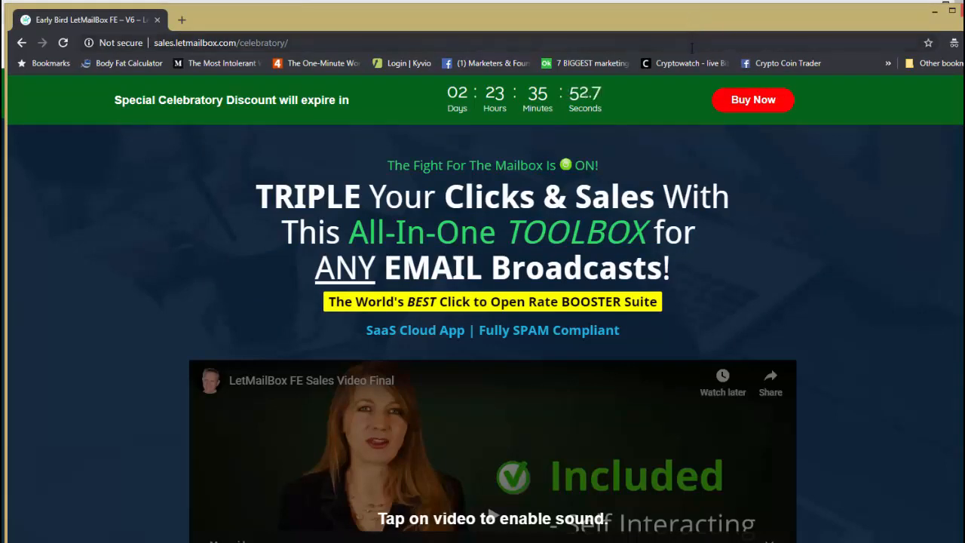
pyautogui.moveTo(677, 28); pyautogui.dragTo(667, 140)
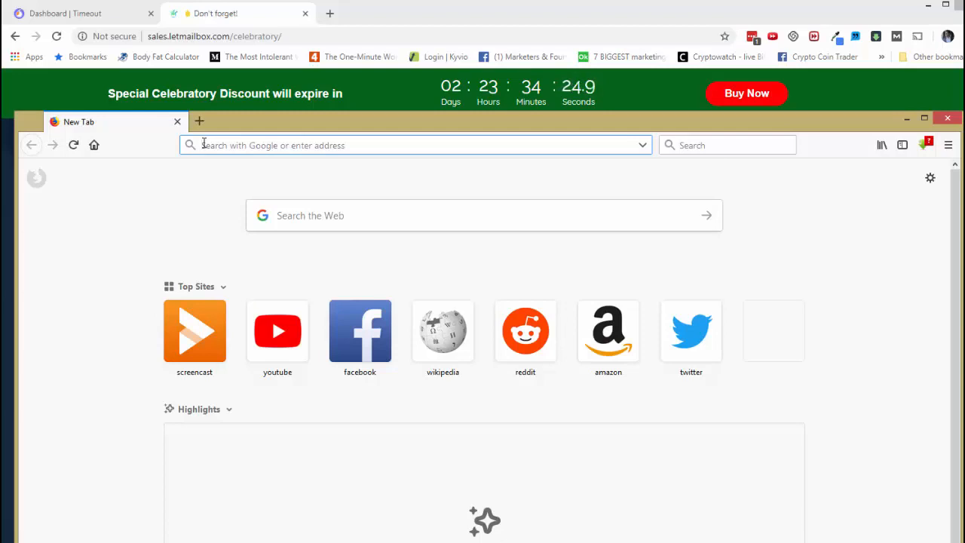
# - Load sales.letmailbox.com/celebratory/ in Firefox to compare its countdown, and put the Firefox window away
pyautogui.write('http://sales.letmailbox.com/celebratory/')
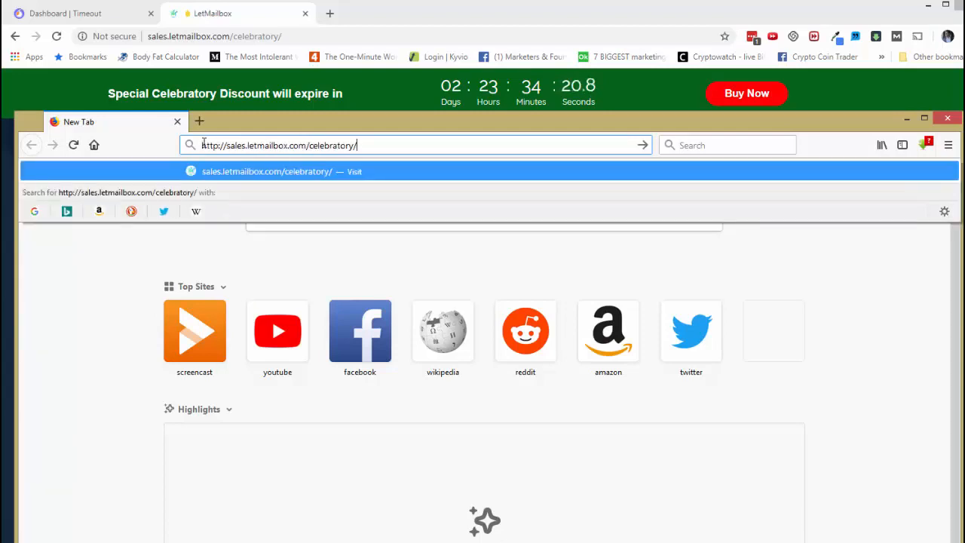
pyautogui.press('Return')
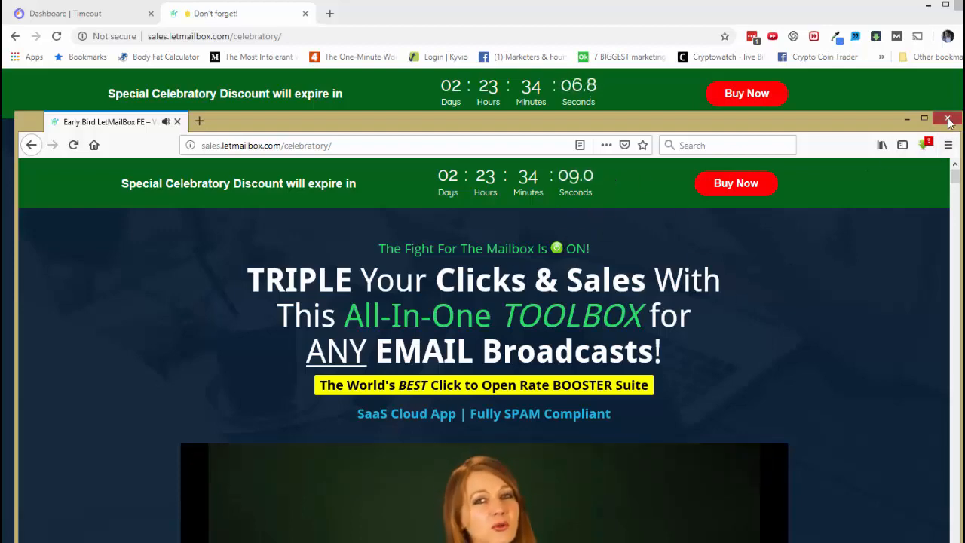
pyautogui.click(907, 119)
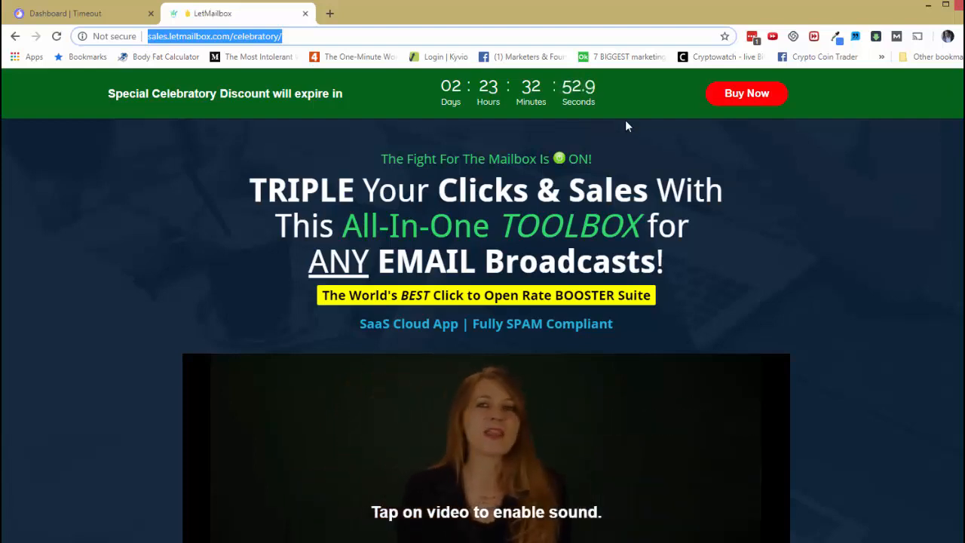
# - Close the sales page tab and review the available email autoresponder integrations in the Timeout settings
pyautogui.click(306, 13)
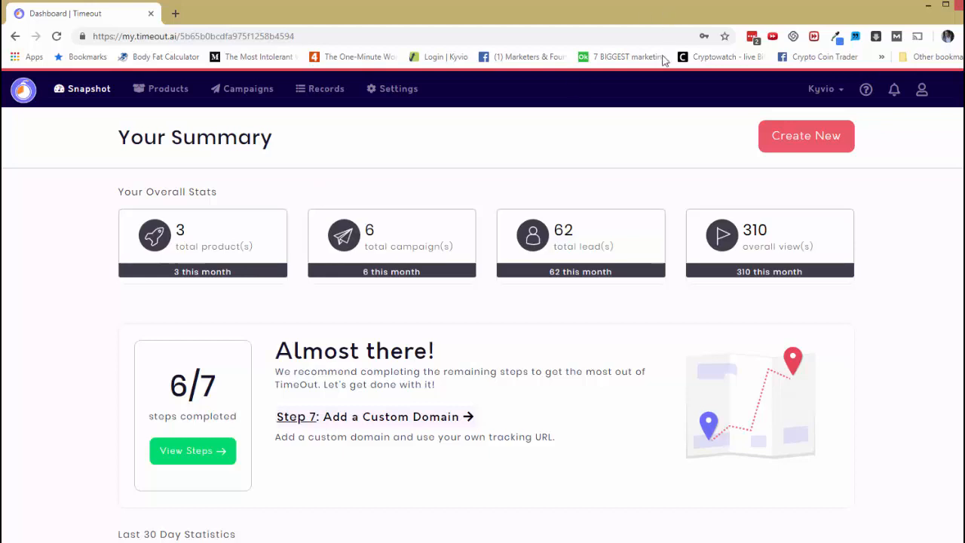
pyautogui.click(399, 89)
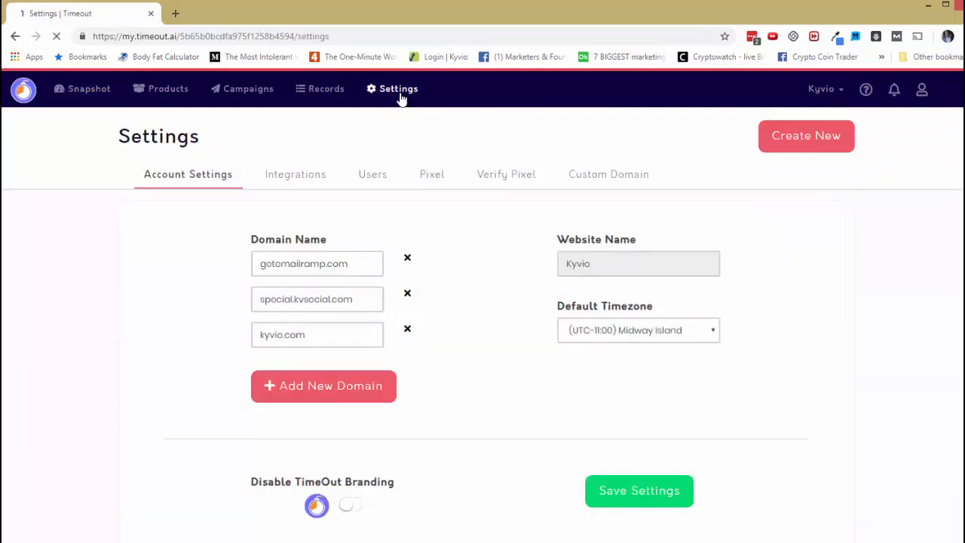
pyautogui.click(353, 263)
pyautogui.click(287, 182)
pyautogui.scroll(-2, 295, 271)
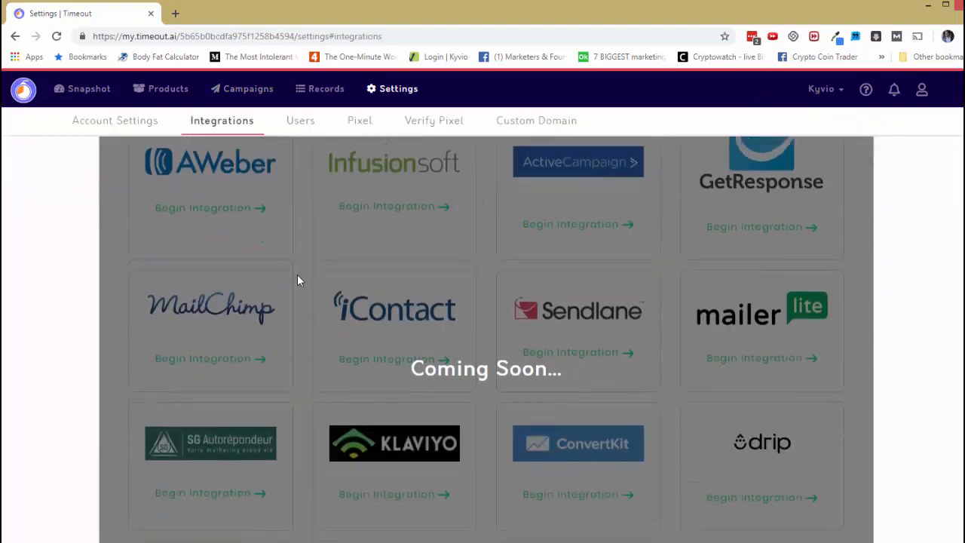
pyautogui.scroll(-1, 297, 279)
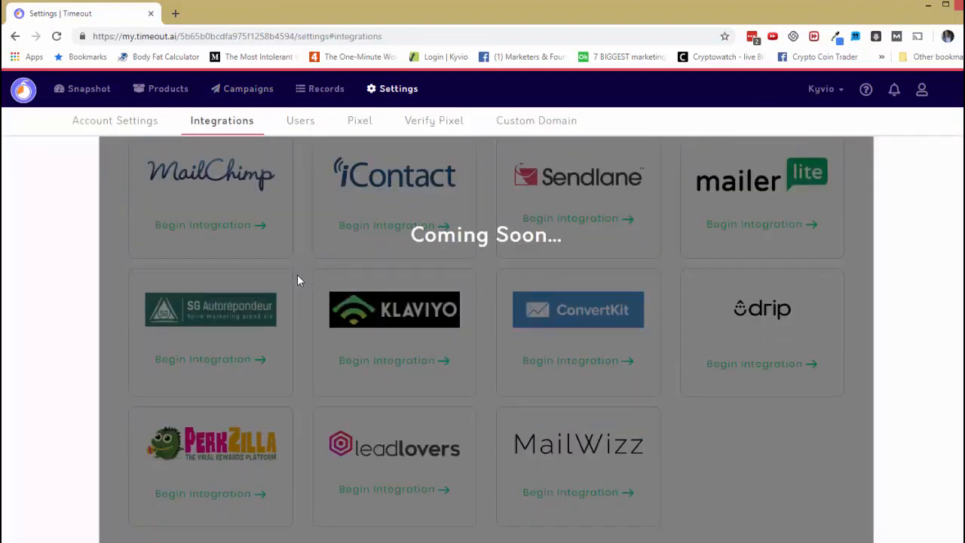
pyautogui.scroll(3, 297, 280)
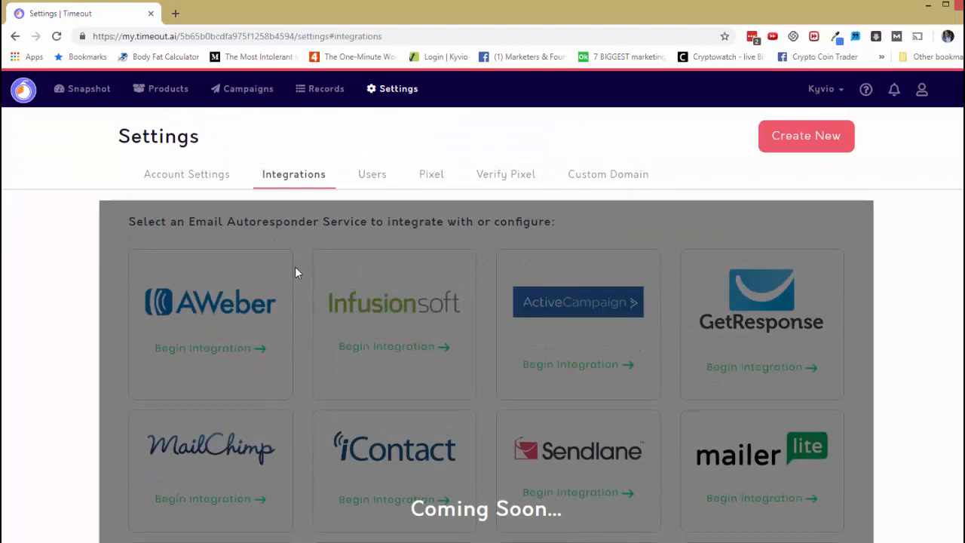
pyautogui.hotkey('alt', 'Left')
# - Start a new timeout campaign and name it Demo Campaign
pyautogui.click(805, 150)
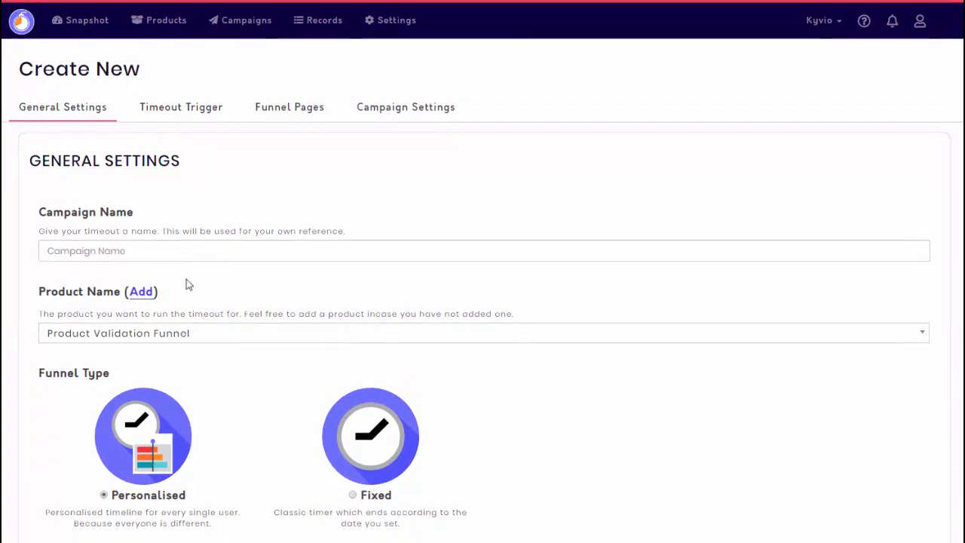
pyautogui.click(184, 252)
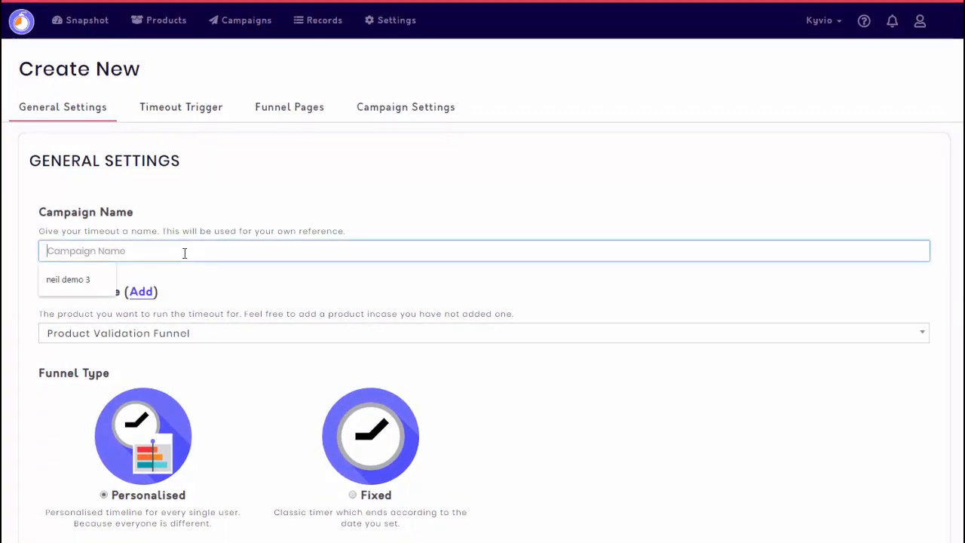
pyautogui.write('Demo Campaign')
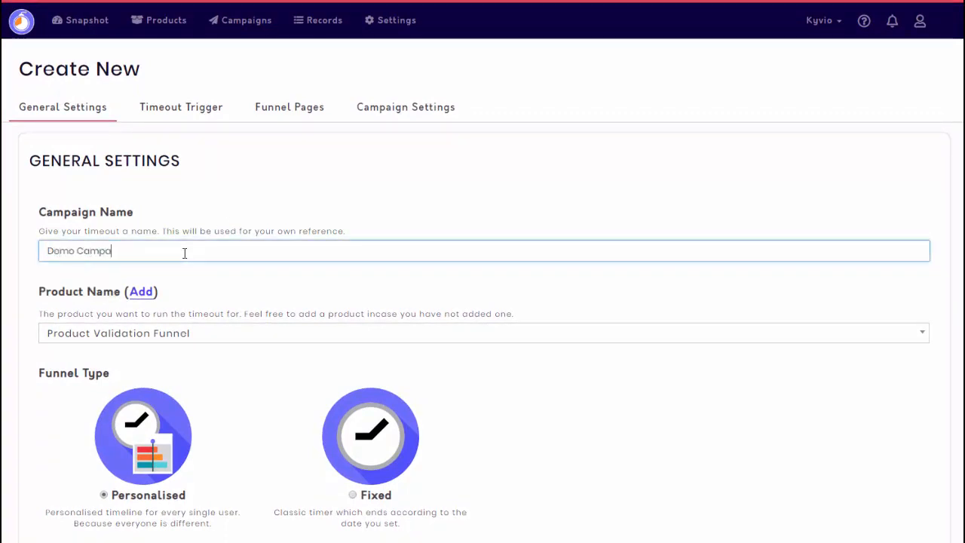
# - Assign the product Email Ramp - 999 DFY Emails and proceed with the Personalised funnel type and the Page Visit trigger
pyautogui.click(201, 336)
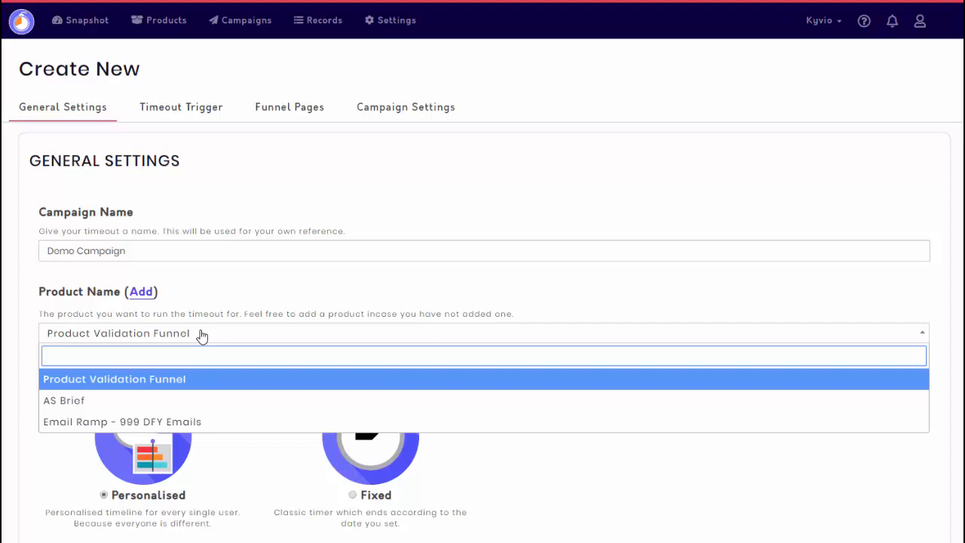
pyautogui.click(221, 429)
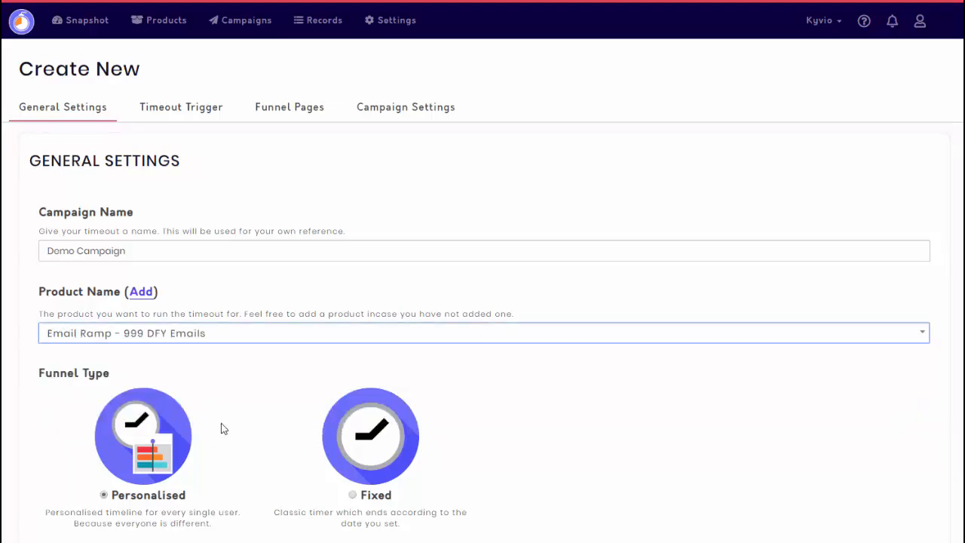
pyautogui.scroll(-2, 236, 425)
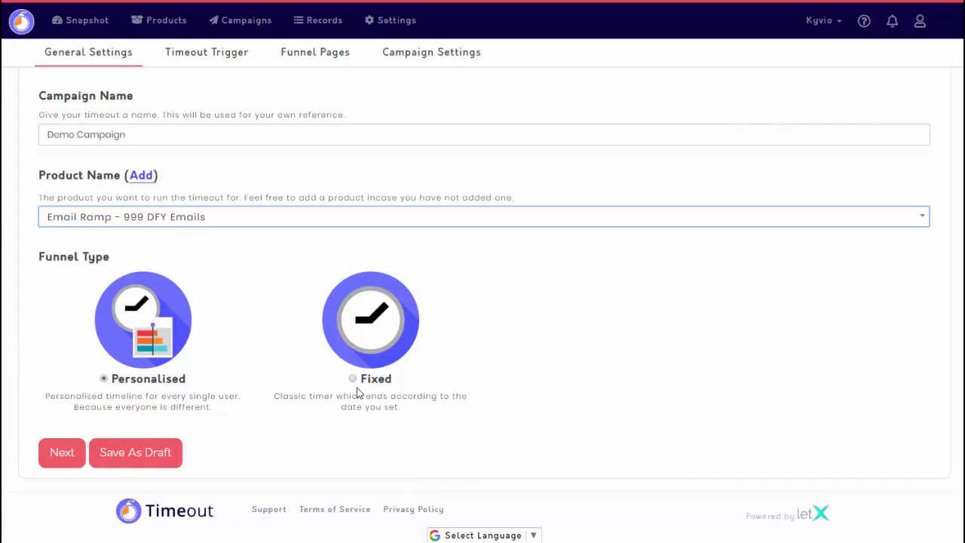
pyautogui.click(74, 453)
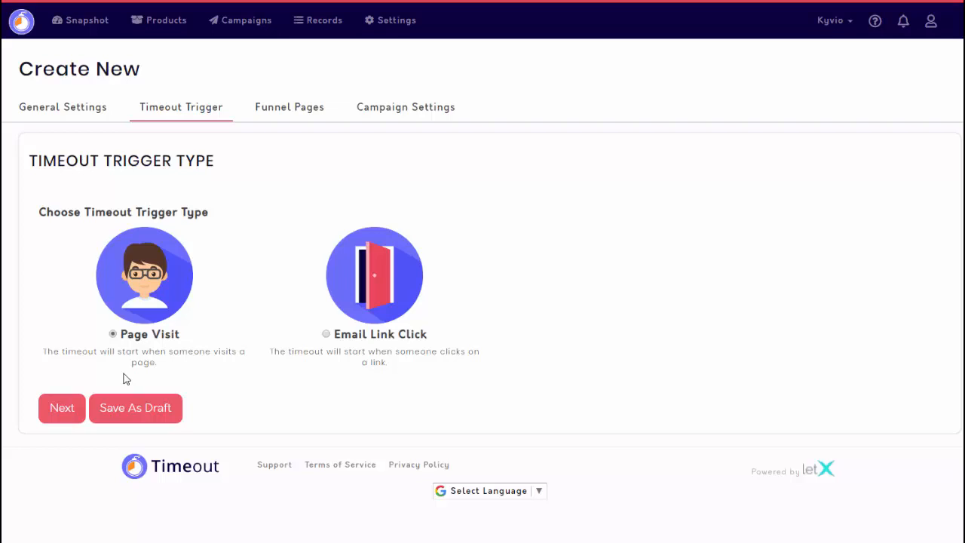
pyautogui.click(70, 407)
pyautogui.scroll(-2, 146, 369)
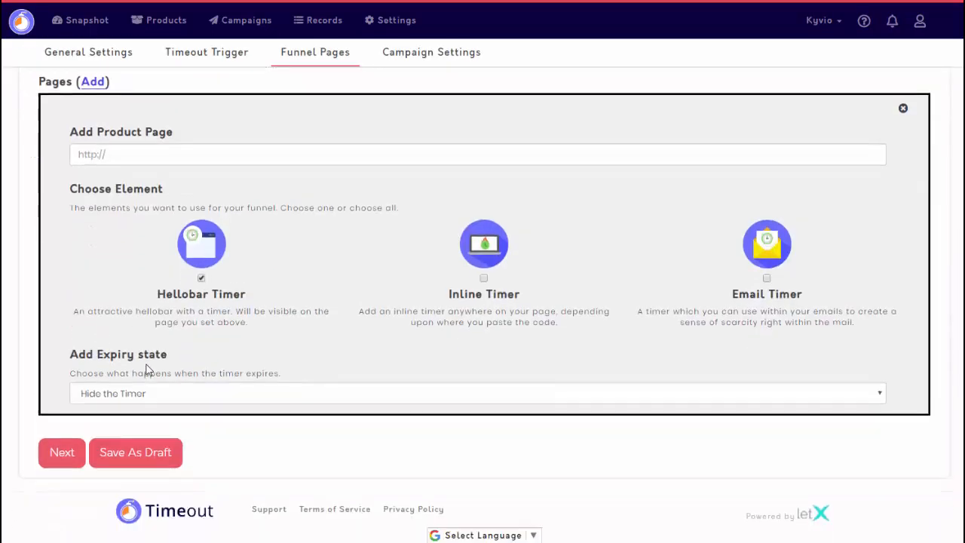
pyautogui.click(151, 155)
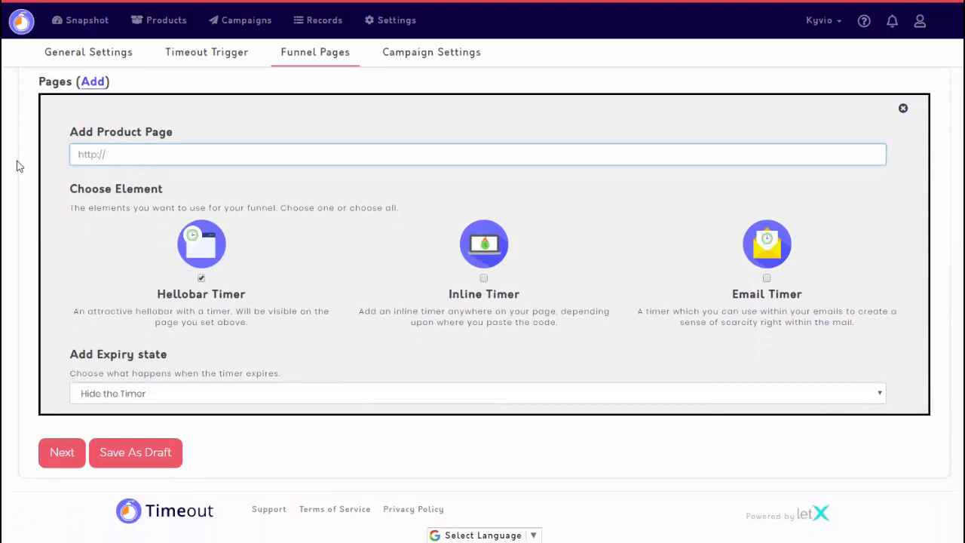
pyautogui.write('https')
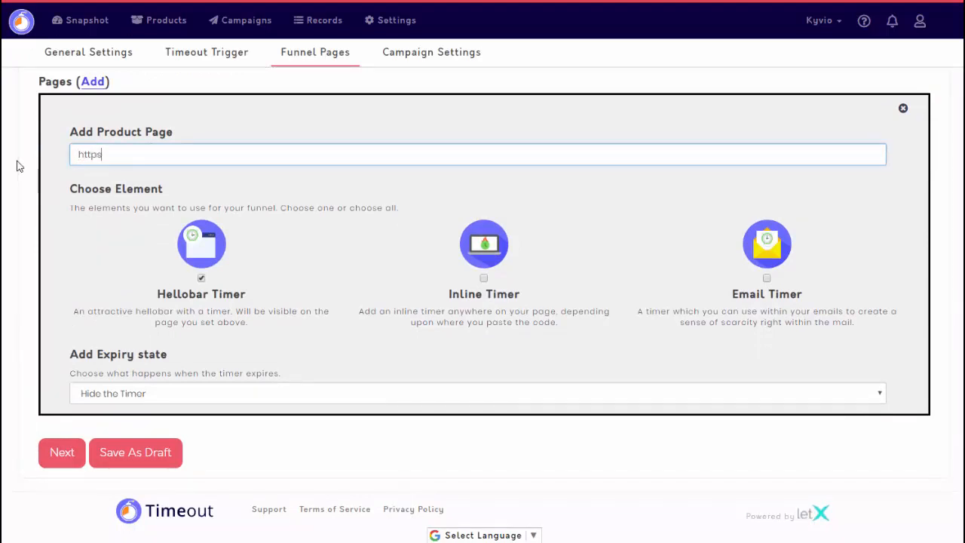
pyautogui.write('://kyvio.com')
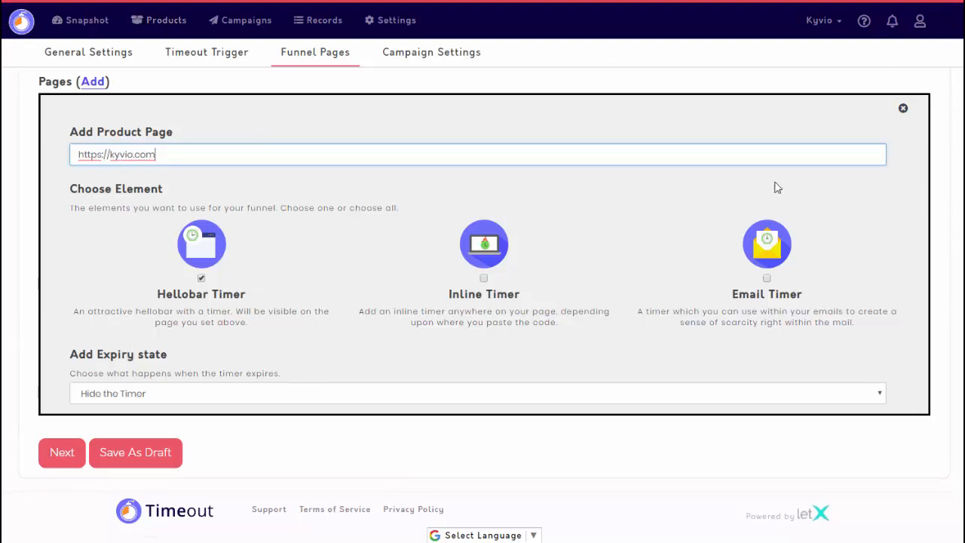
# - Bring up the incognito window with the LetMailBox sales page to look at its countdown bar
pyautogui.moveTo(151, 541)
pyautogui.click(279, 524)
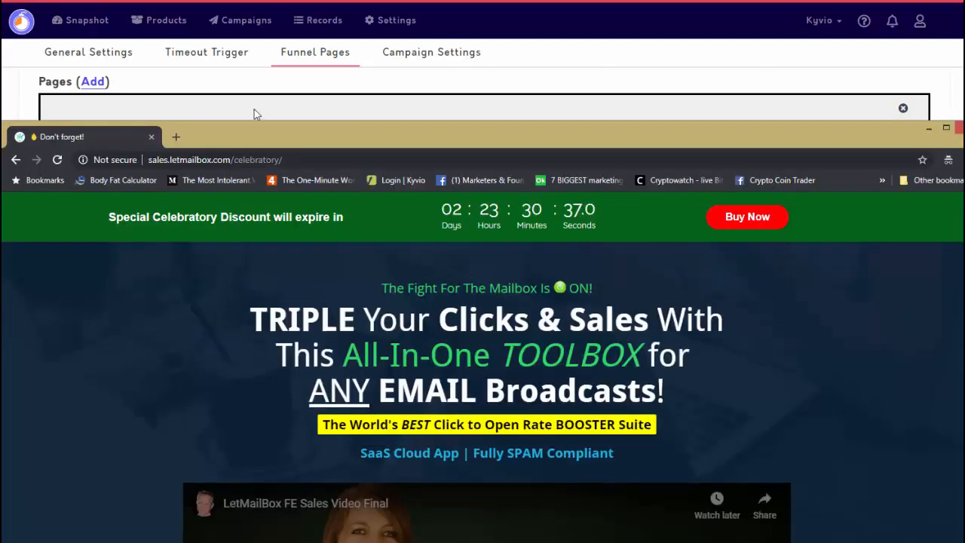
# - Look at the inline countdown further down the LetMailBox sales page in the incognito window
pyautogui.click(483, 95)
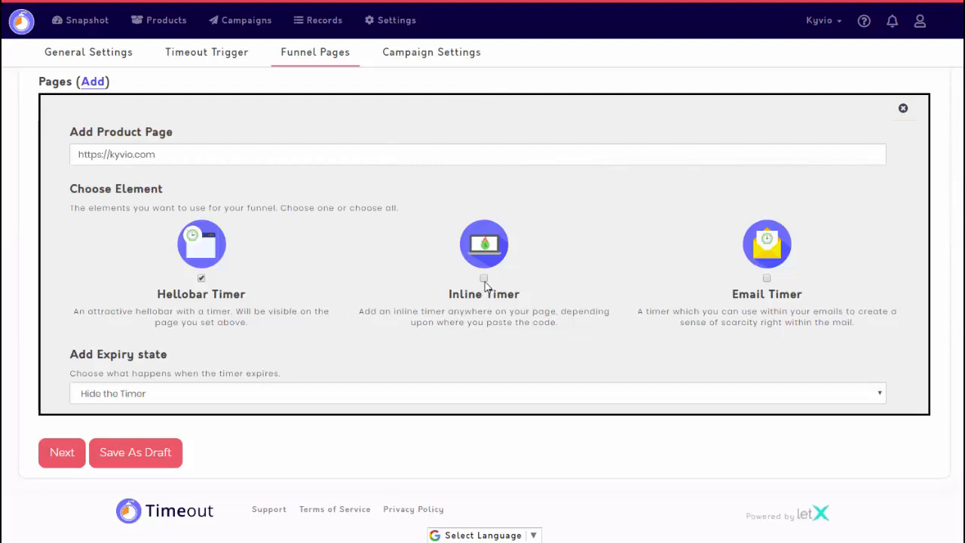
pyautogui.hotkey('alt', 'Tab')
pyautogui.scroll(-6, 498, 309)
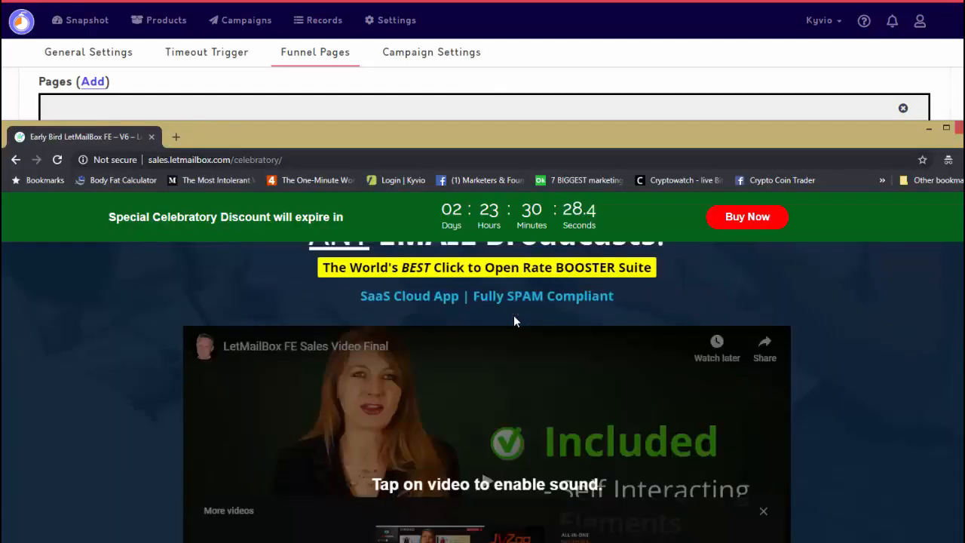
pyautogui.scroll(-2, 514, 354)
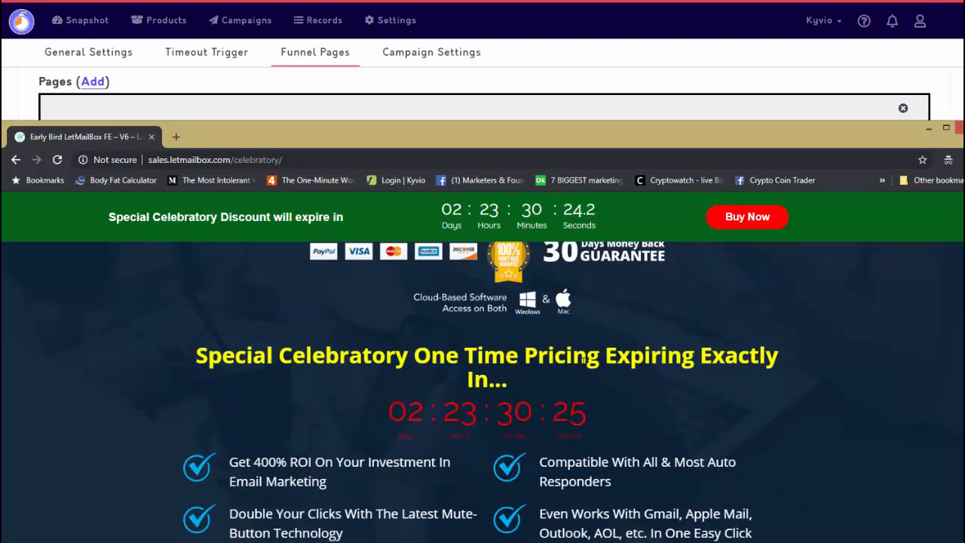
# - Return to the Timeout campaign and add the Email Timer and Inline Timer elements to the funnel page
pyautogui.click(558, 106)
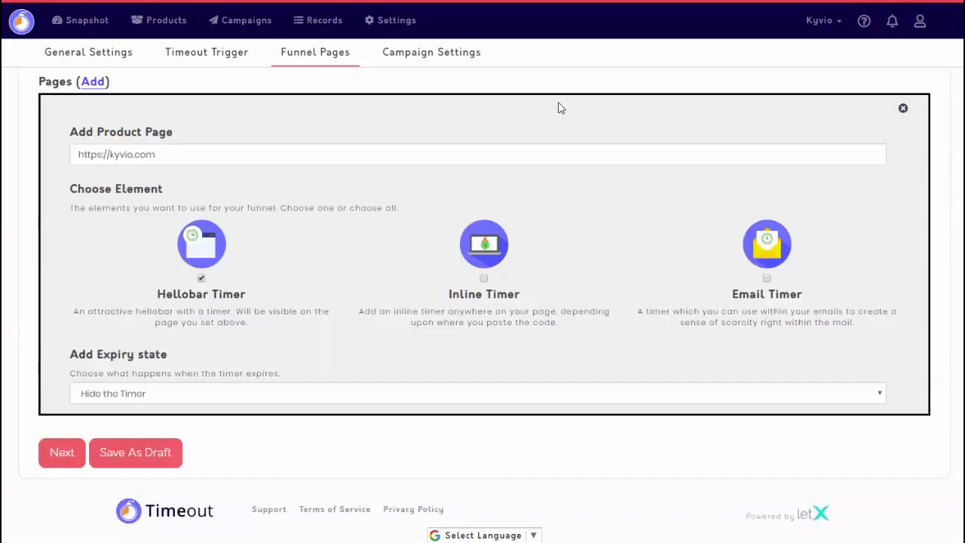
pyautogui.click(767, 279)
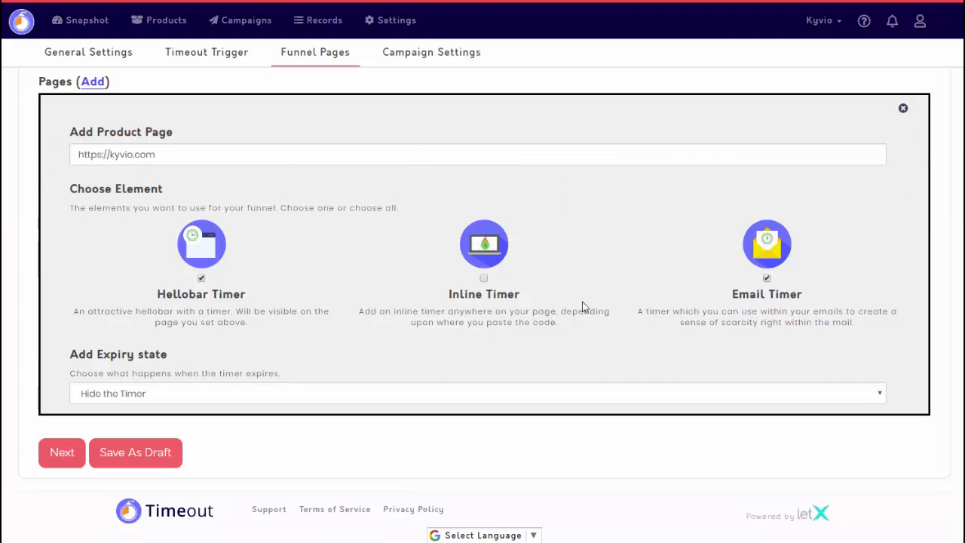
pyautogui.click(483, 279)
pyautogui.click(268, 388)
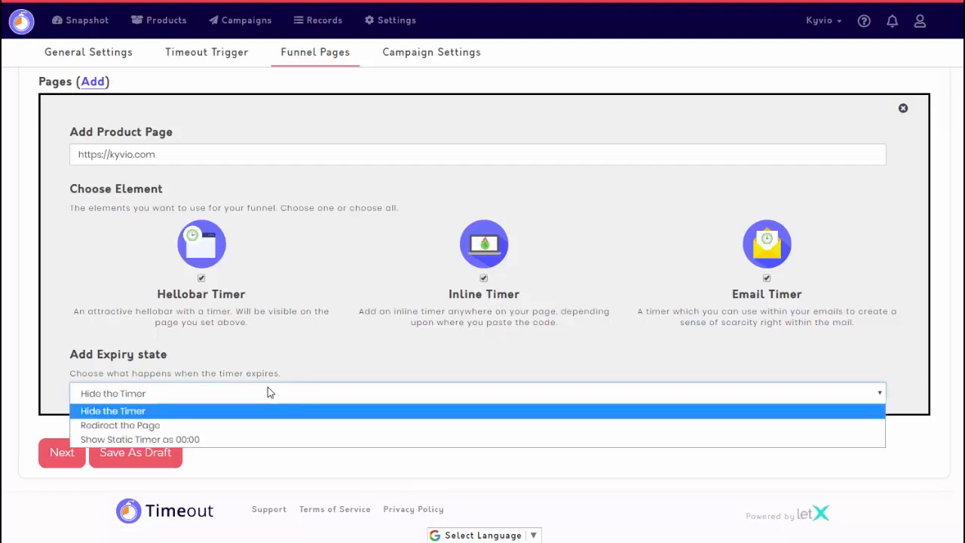
pyautogui.click(249, 429)
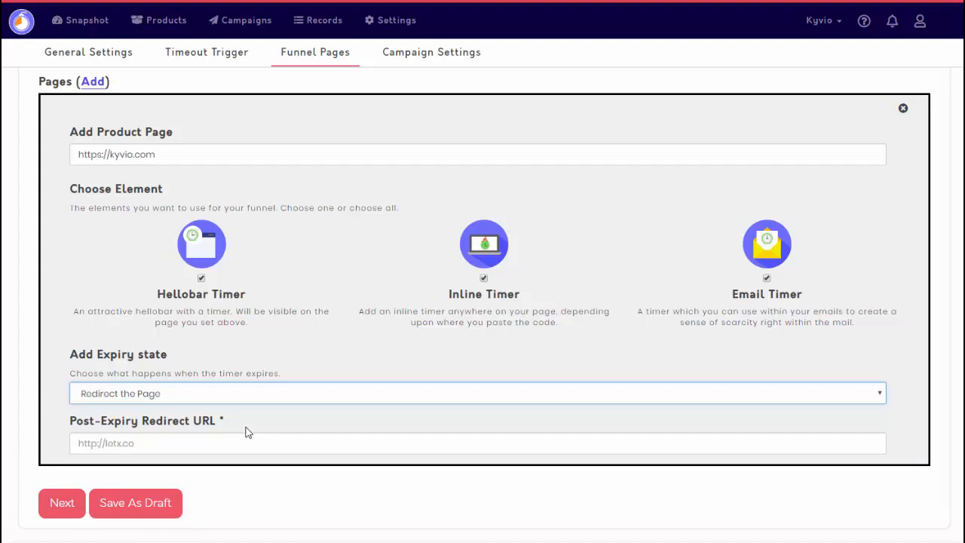
pyautogui.click(237, 435)
pyautogui.write('https')
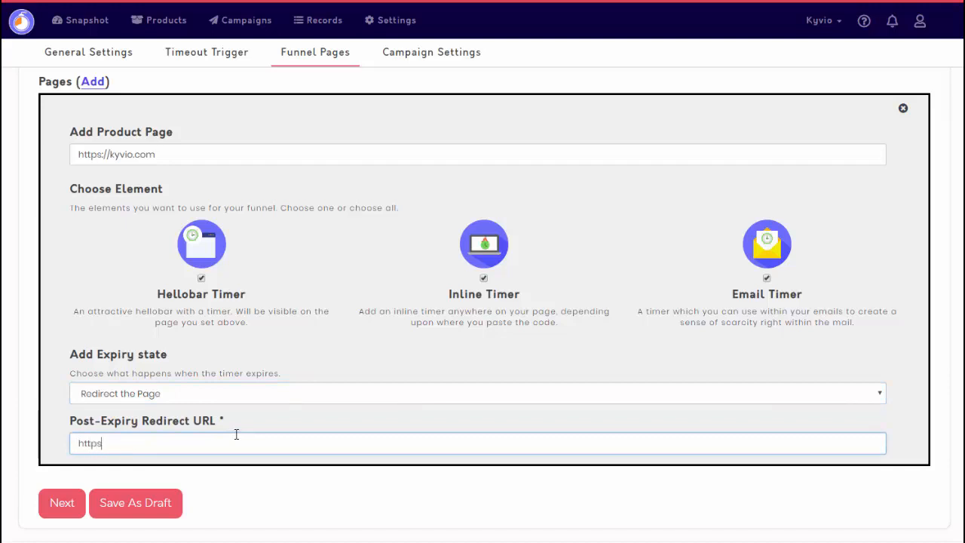
pyautogui.write('://google.com')
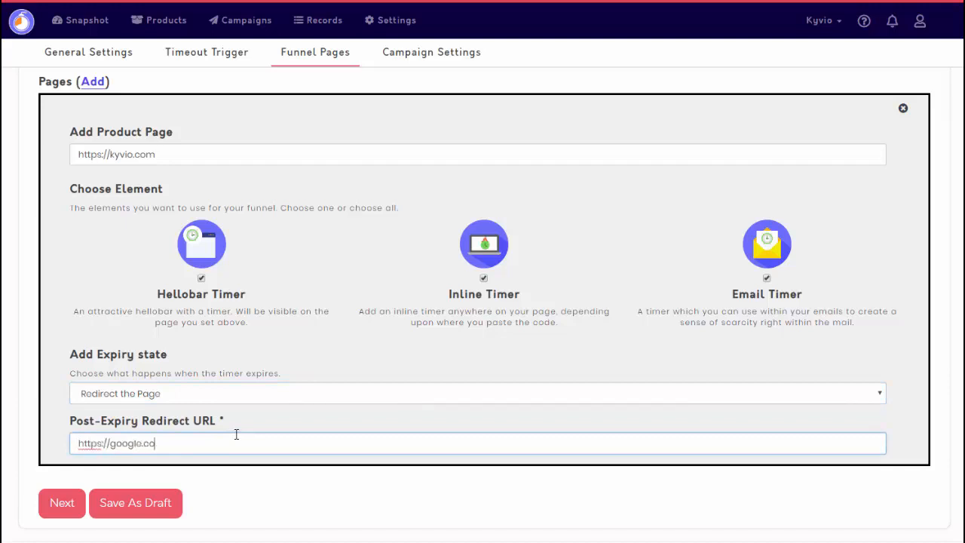
pyautogui.click(55, 504)
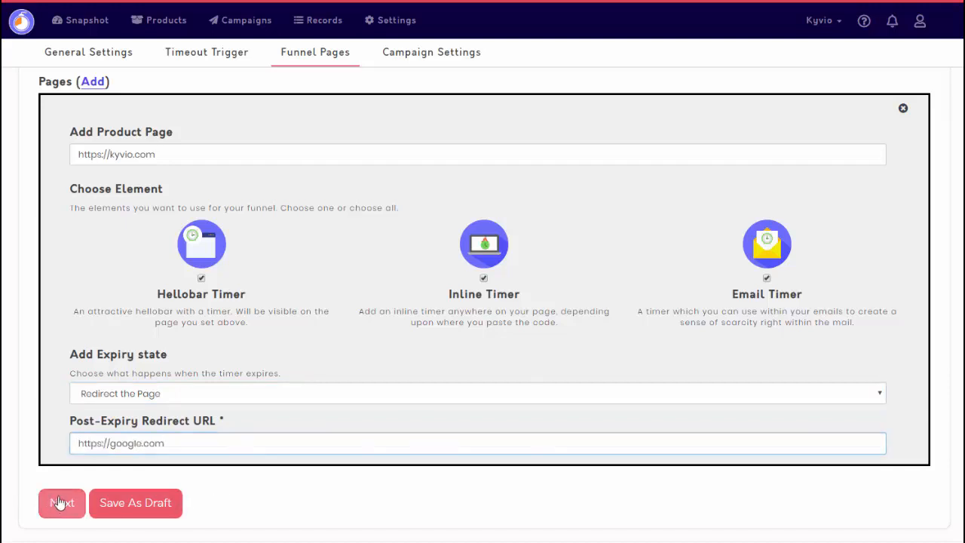
# - Open the Days value of the campaign's expiry time for editing and choose Kyvio as the email provider
pyautogui.click(143, 198)
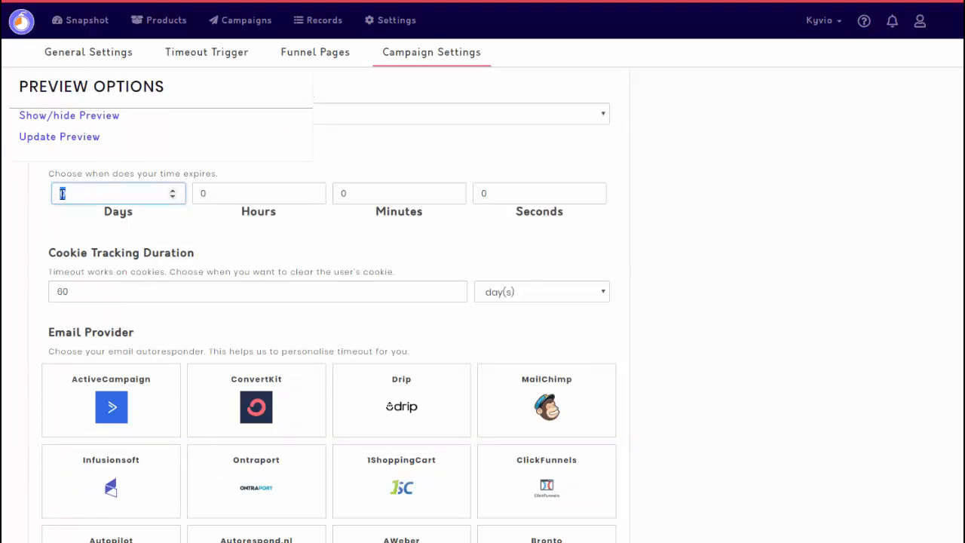
pyautogui.scroll(-1, 202, 284)
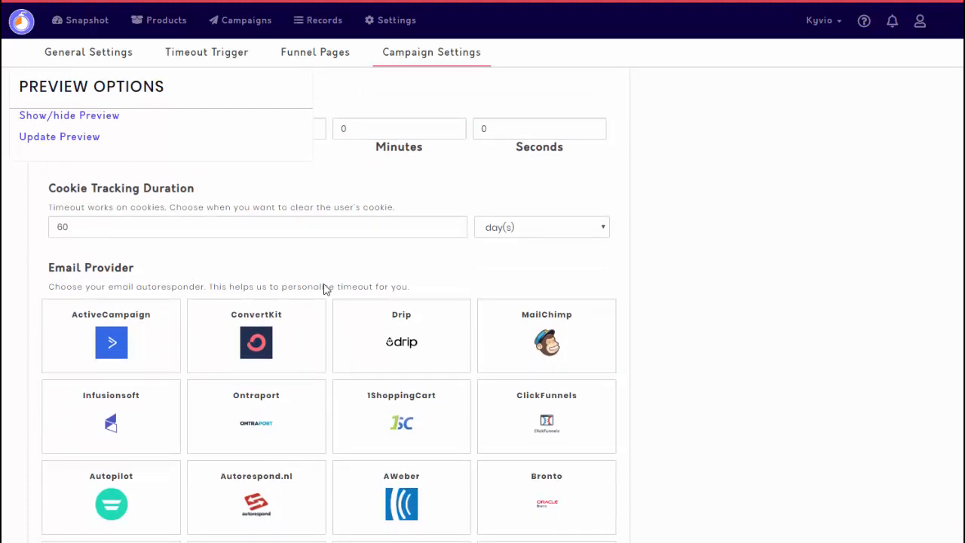
pyautogui.scroll(-2, 324, 294)
pyautogui.scroll(2, 322, 296)
pyautogui.scroll(-5, 321, 298)
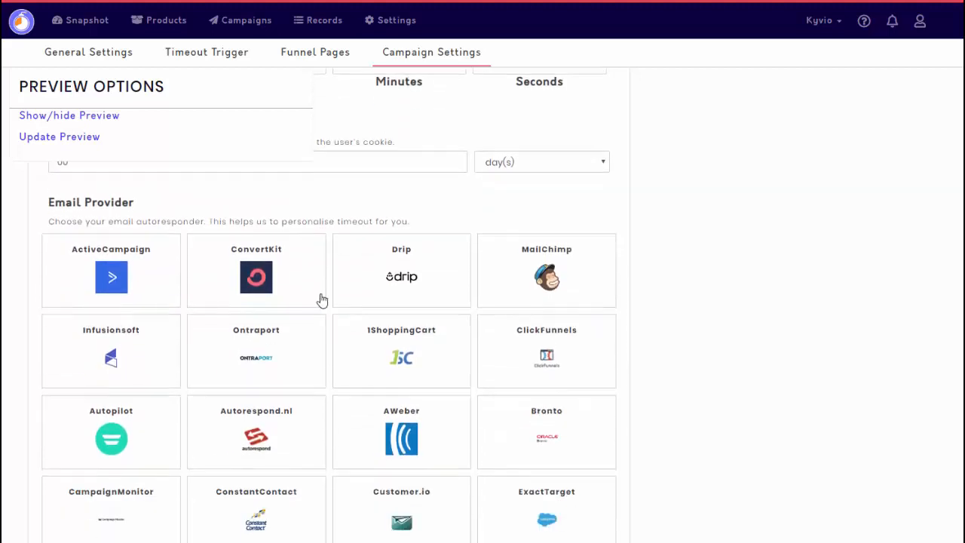
pyautogui.scroll(-7, 321, 302)
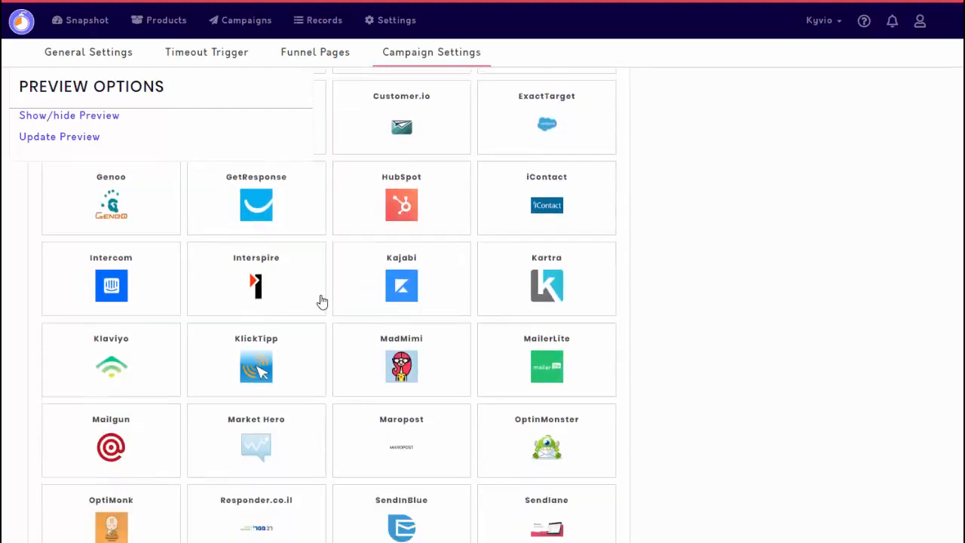
pyautogui.click(290, 314)
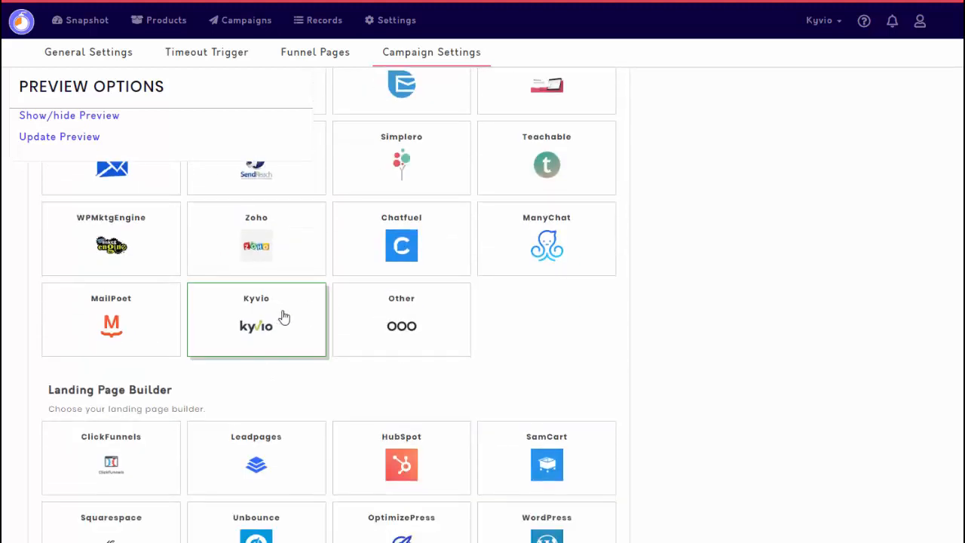
# - Choose Kyvio as the landing page builder
pyautogui.scroll(-4, 388, 359)
pyautogui.scroll(2, 387, 359)
pyautogui.scroll(1, 387, 359)
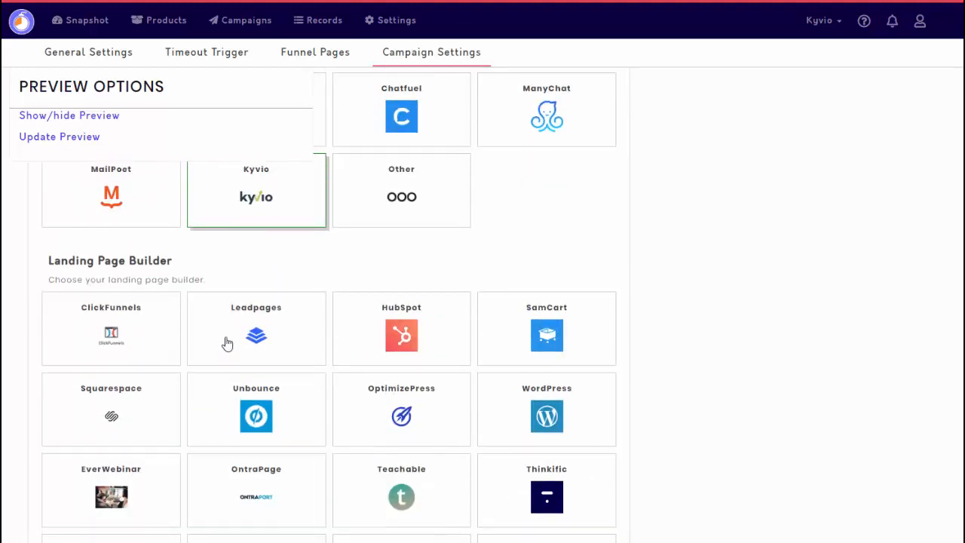
pyautogui.scroll(-3, 348, 357)
pyautogui.scroll(-1, 348, 357)
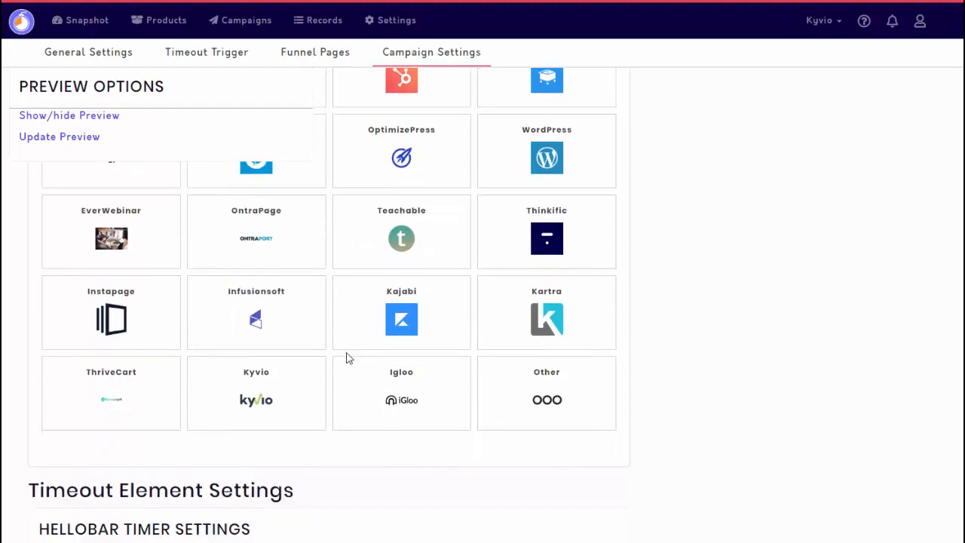
pyautogui.click(275, 398)
# - Expand the hellobar timer settings and select Template 2 as the hellobar template type
pyautogui.scroll(-3, 325, 426)
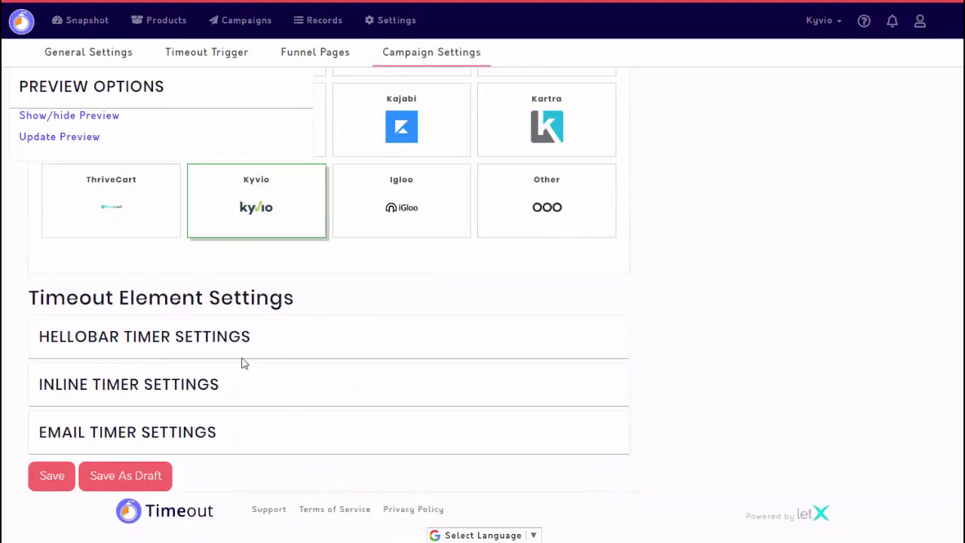
pyautogui.click(244, 344)
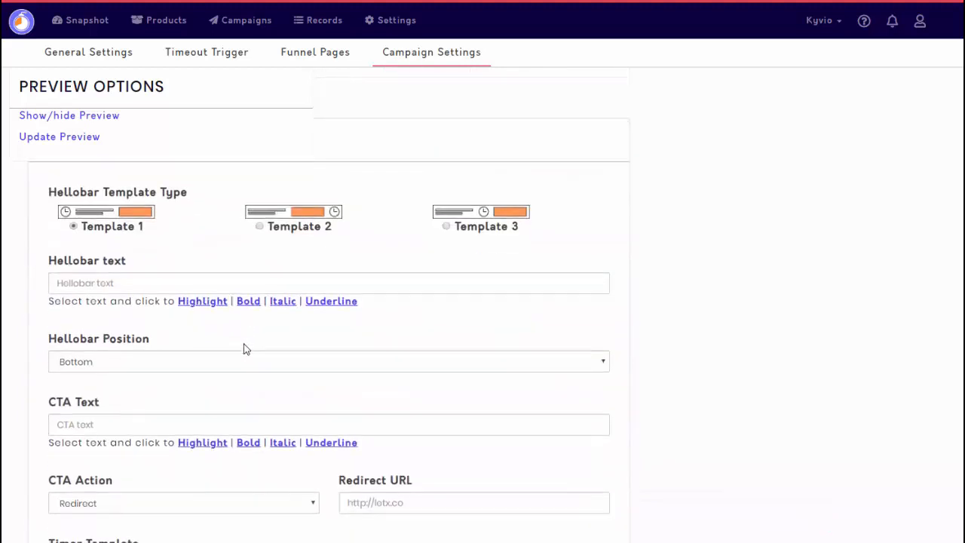
pyautogui.click(260, 230)
pyautogui.scroll(-3, 194, 347)
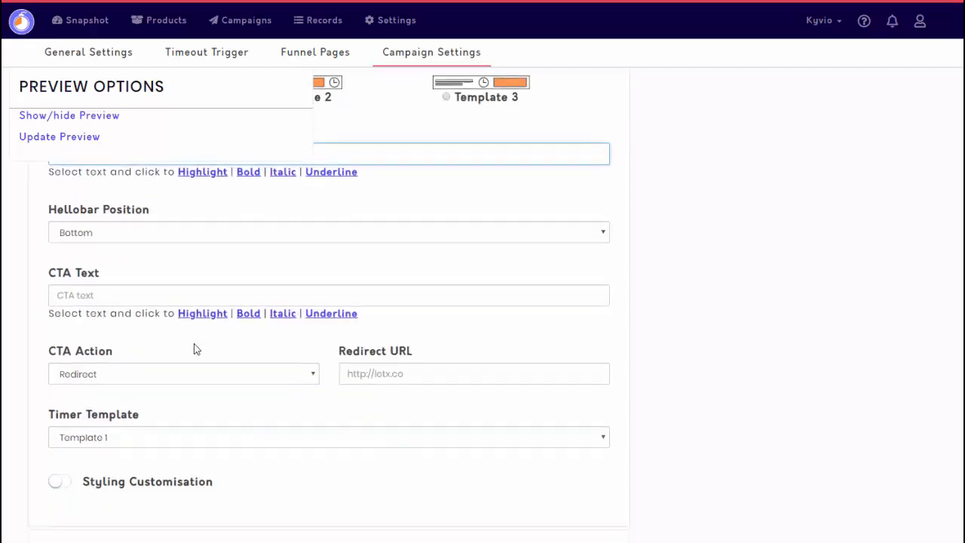
# - Review the hellobar's template, text, position, CTA and redirect settings, including the available timer templates
pyautogui.scroll(1, 190, 357)
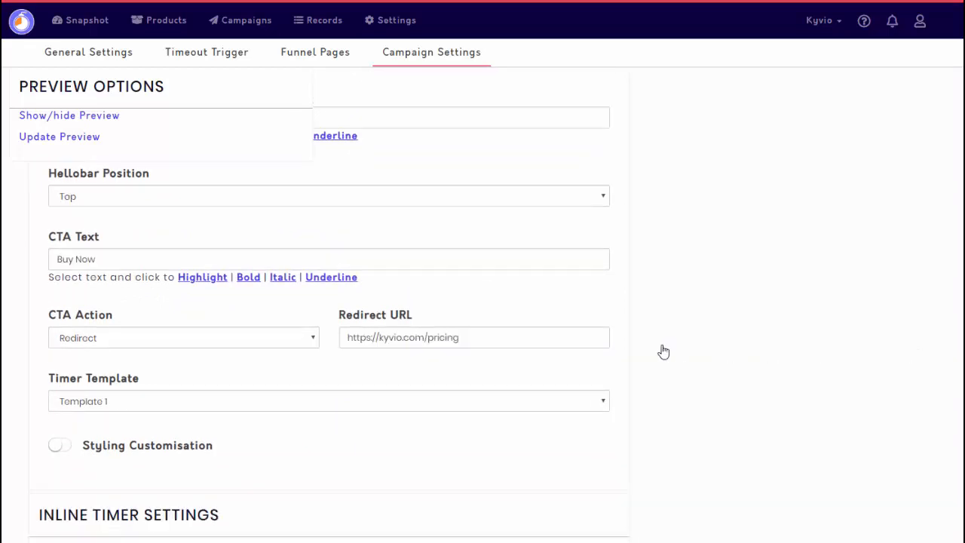
pyautogui.scroll(6, 680, 355)
pyautogui.scroll(1, 677, 357)
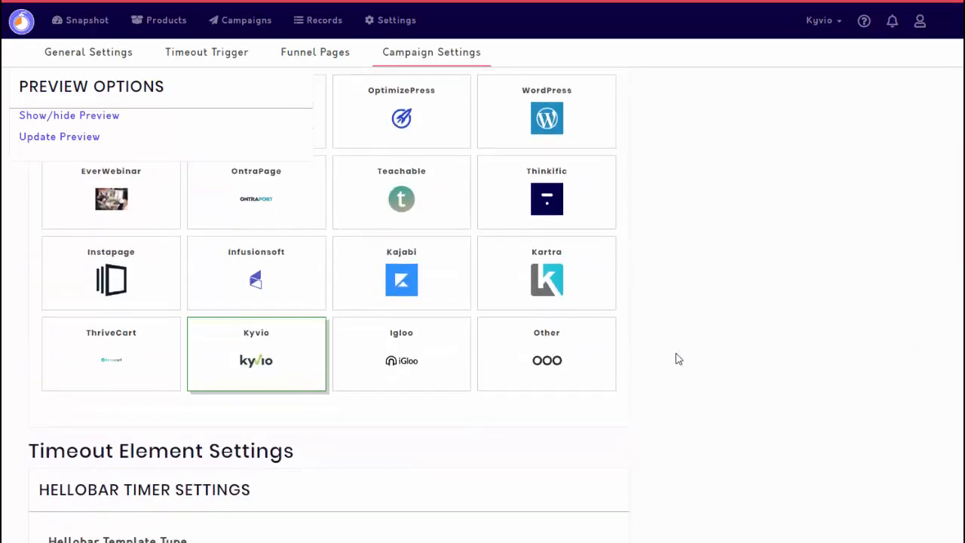
pyautogui.scroll(-5, 618, 355)
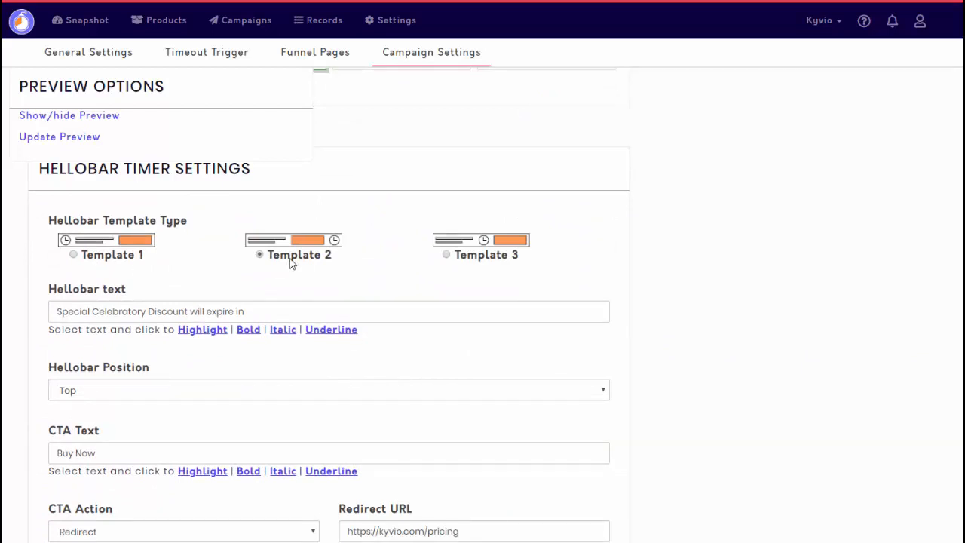
pyautogui.scroll(-1, 319, 308)
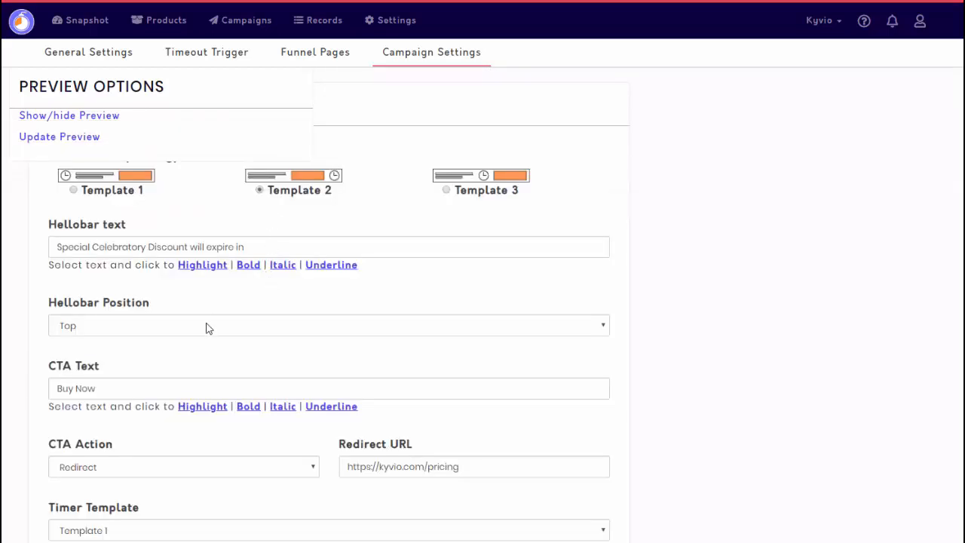
pyautogui.scroll(-3, 209, 362)
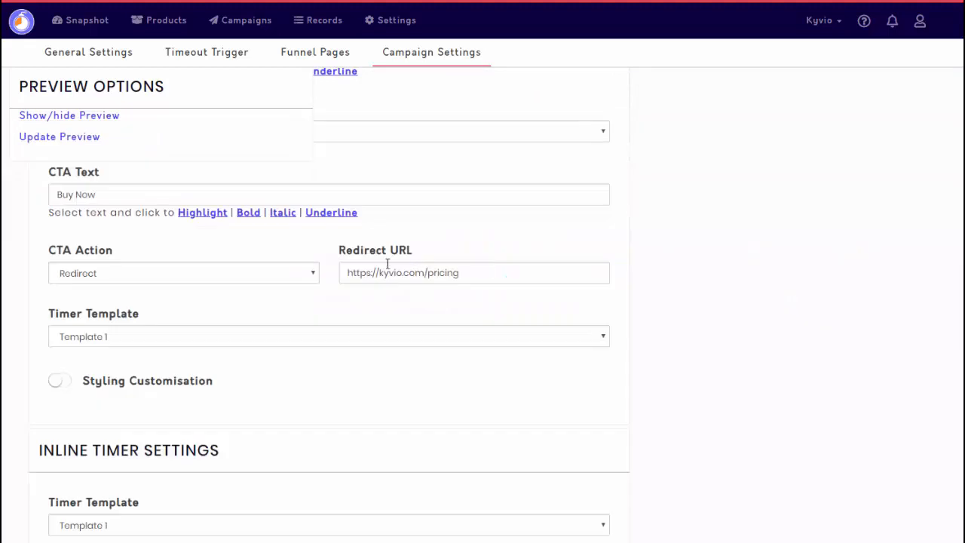
pyautogui.click(194, 339)
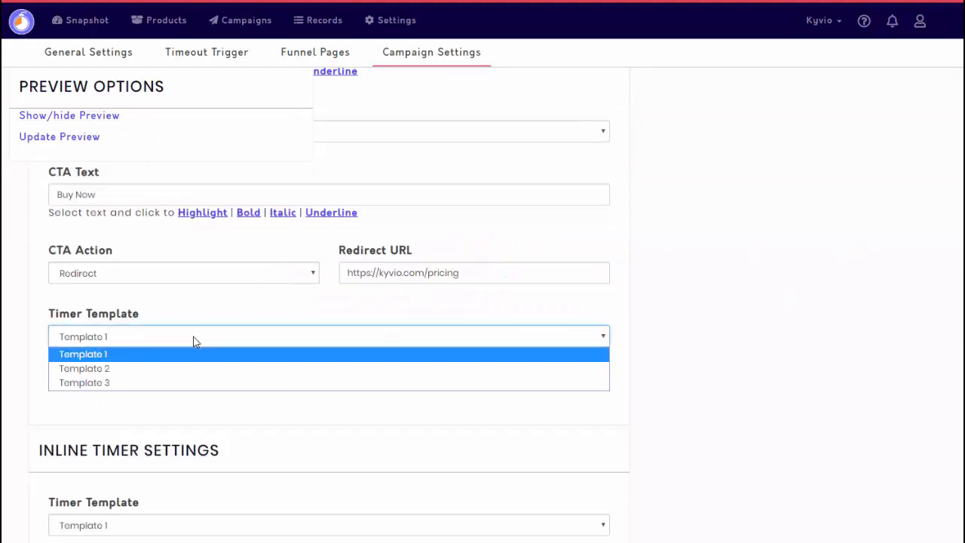
pyautogui.click(738, 329)
# - Turn on styling customisation for the hellobar timer and look through its font and colour options
pyautogui.scroll(-2, 159, 282)
pyautogui.click(64, 261)
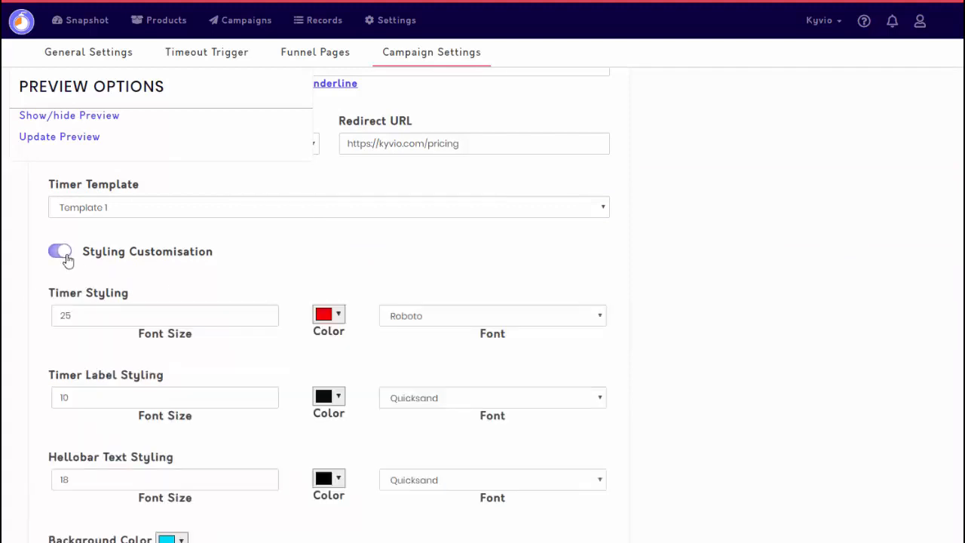
pyautogui.scroll(-2, 278, 334)
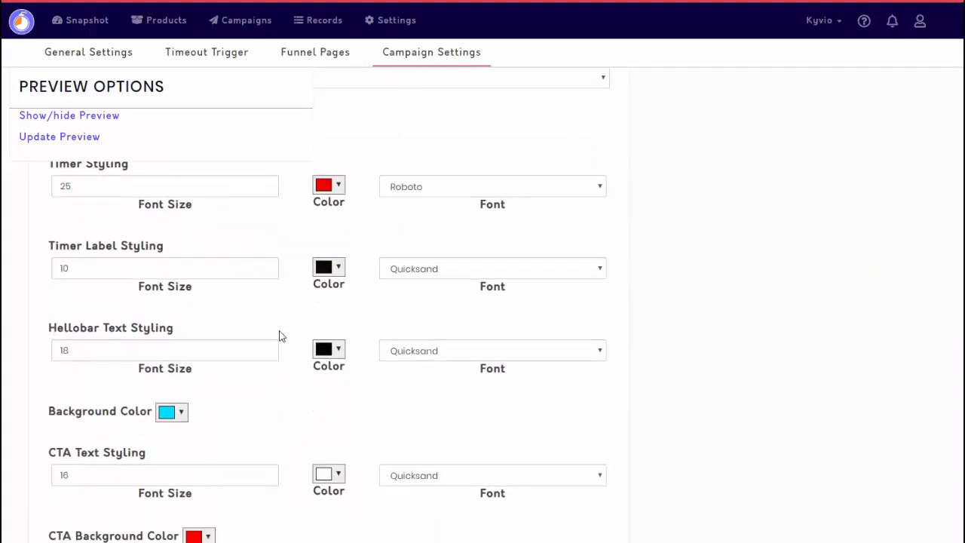
pyautogui.scroll(-5, 281, 335)
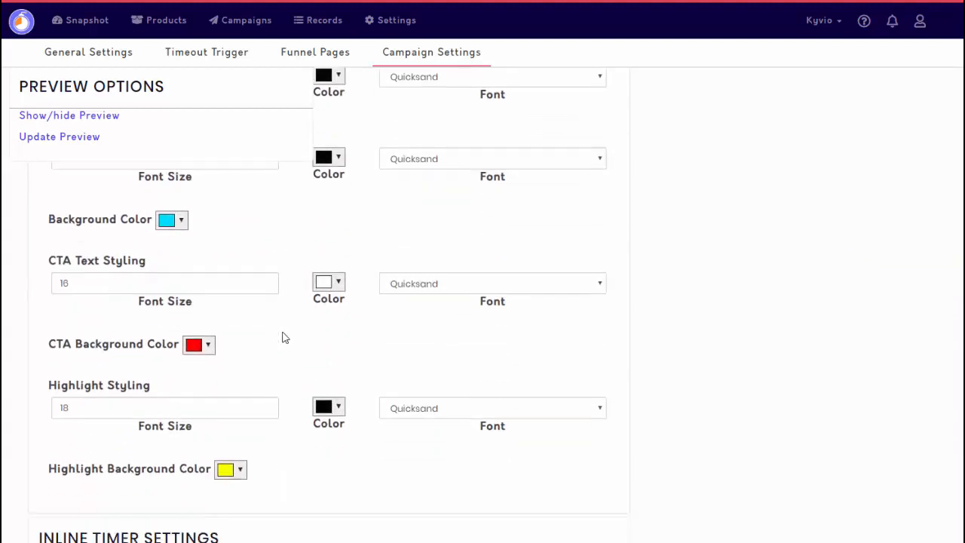
pyautogui.scroll(-5, 282, 338)
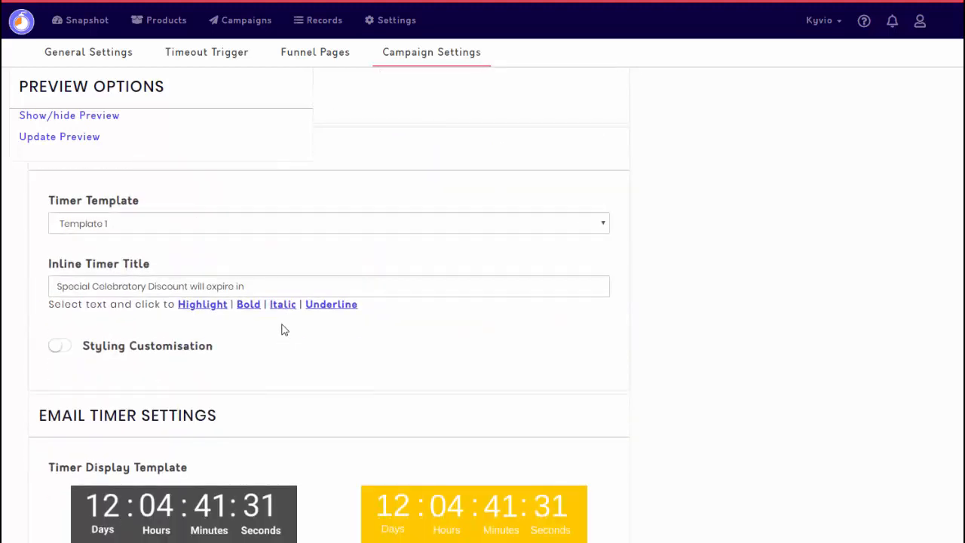
# - Choose Template 4 as the email timer's display template and save the campaign
pyautogui.scroll(1, 264, 325)
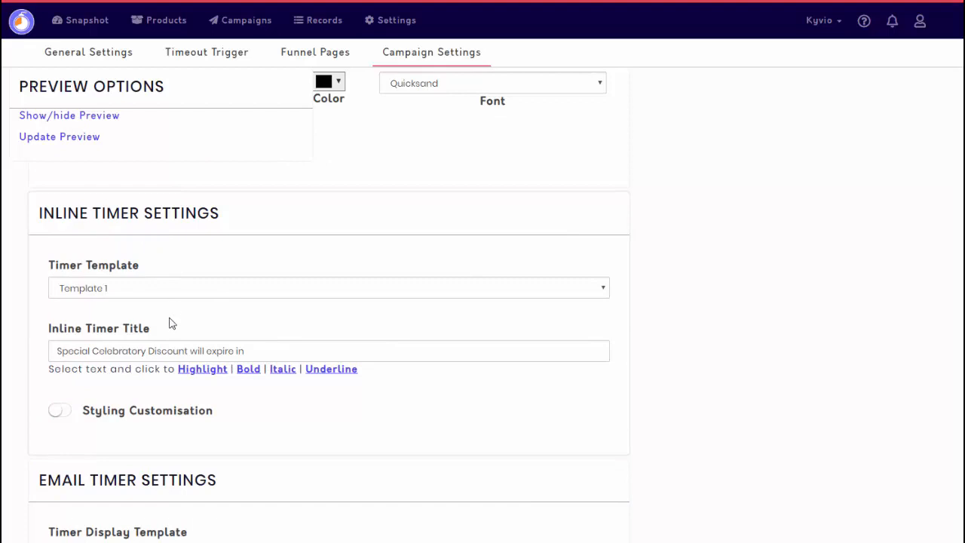
pyautogui.scroll(-3, 233, 429)
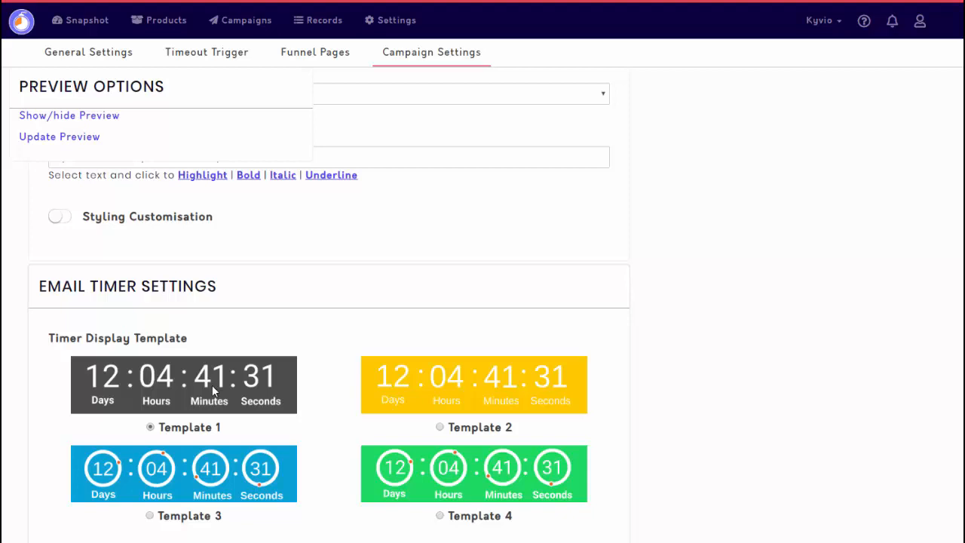
pyautogui.scroll(-3, 214, 384)
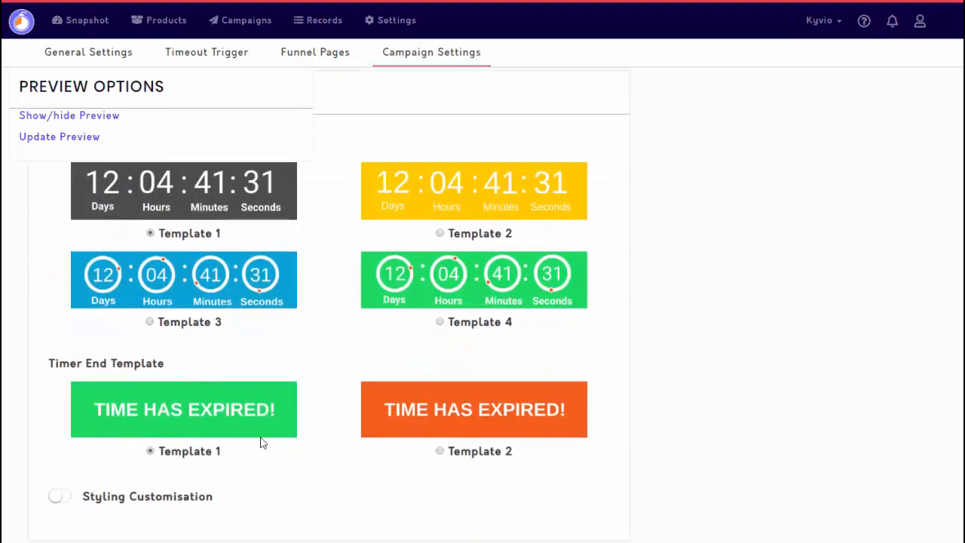
pyautogui.click(440, 323)
pyautogui.scroll(-2, 285, 425)
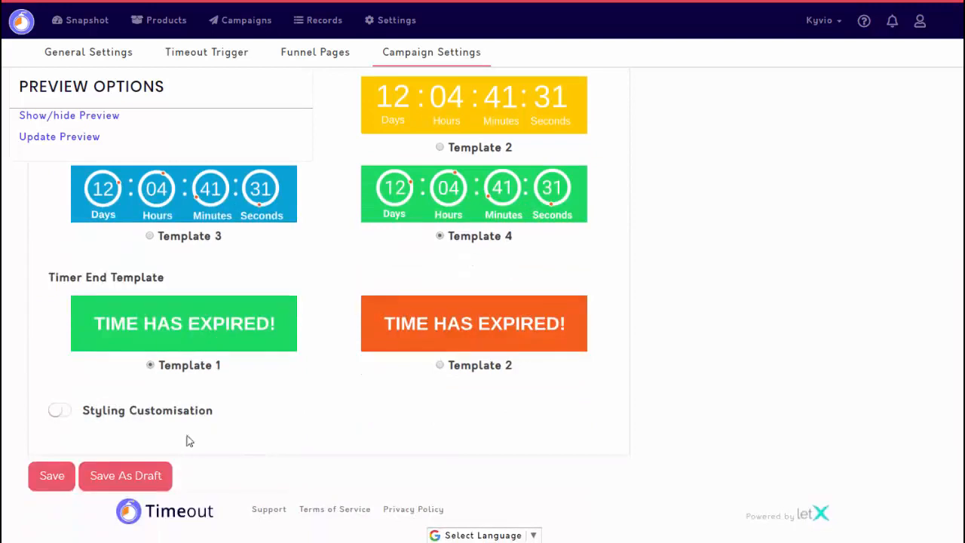
pyautogui.click(63, 477)
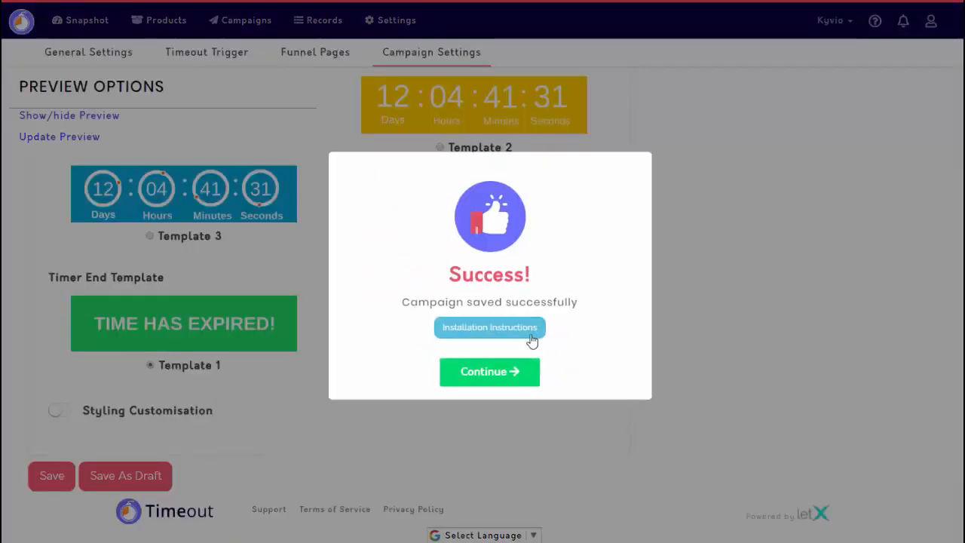
# - Open the saved campaign's installation instructions and examine the email link, the email timer's image URL and the inline timer code
pyautogui.click(525, 332)
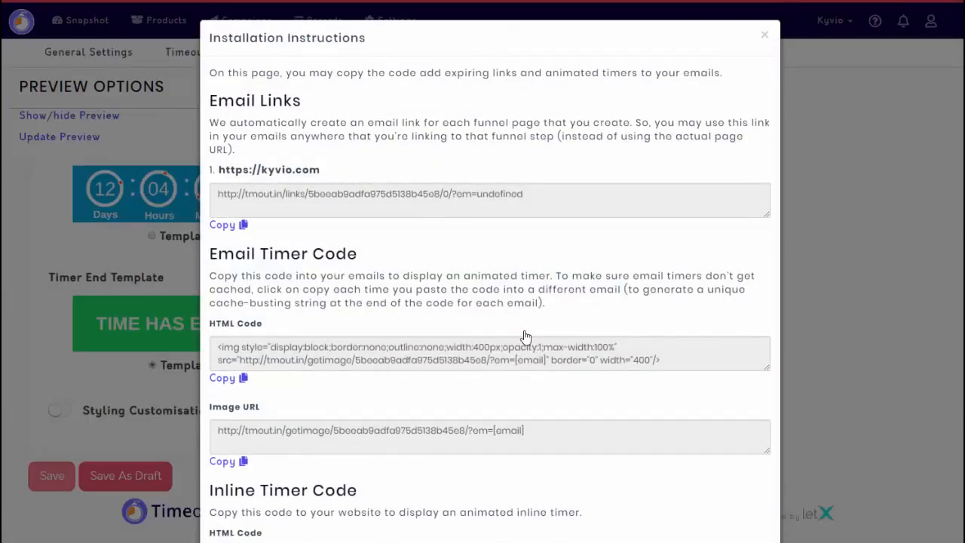
pyautogui.tripleClick(381, 199)
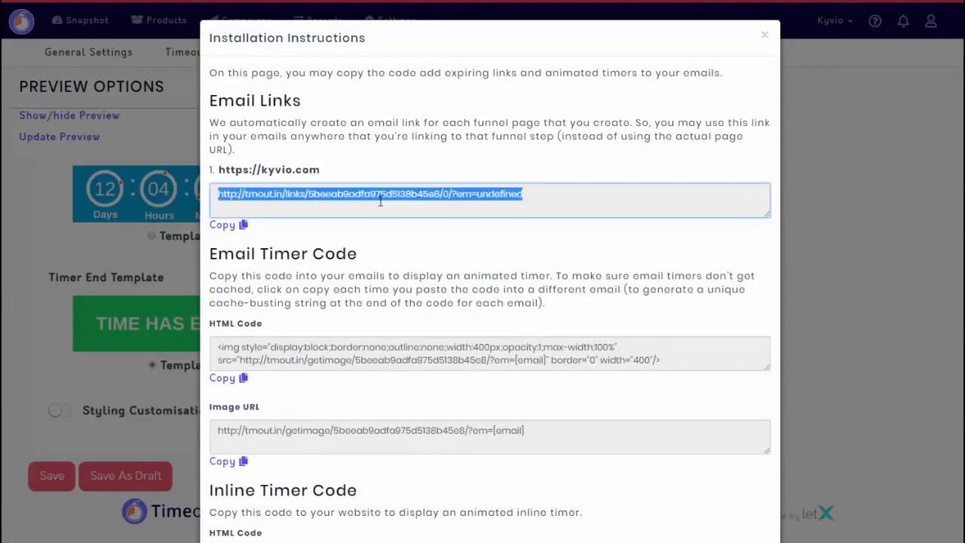
pyautogui.click(499, 197)
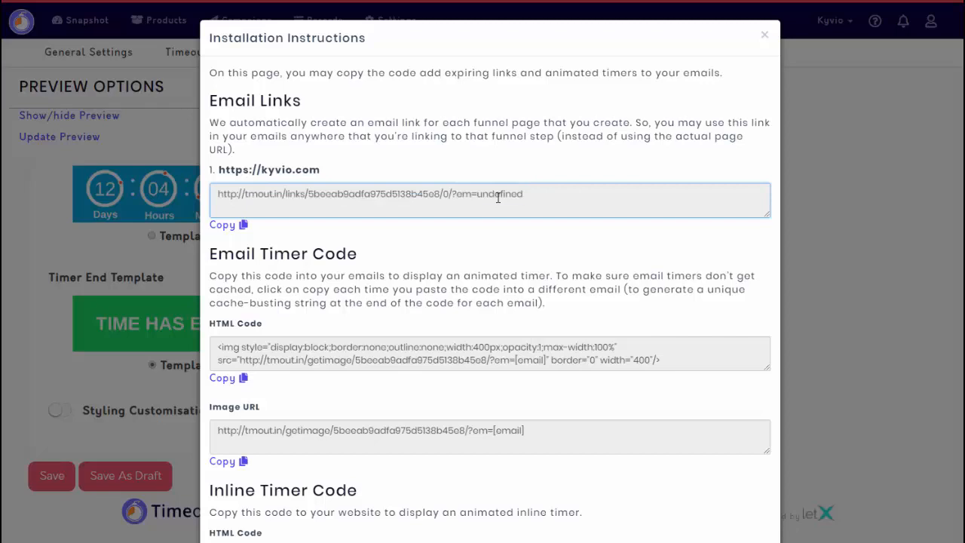
pyautogui.doubleClick(499, 197)
pyautogui.scroll(-2, 478, 414)
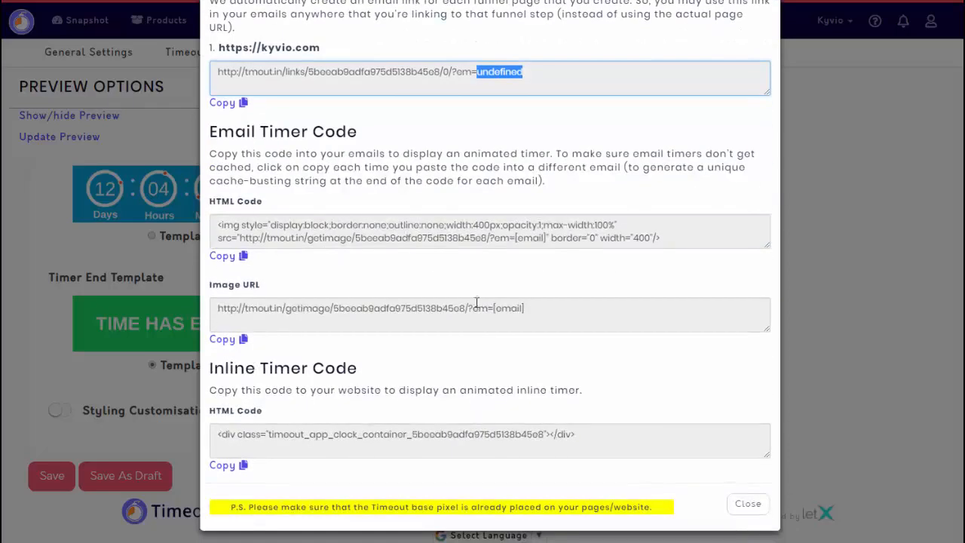
pyautogui.tripleClick(410, 311)
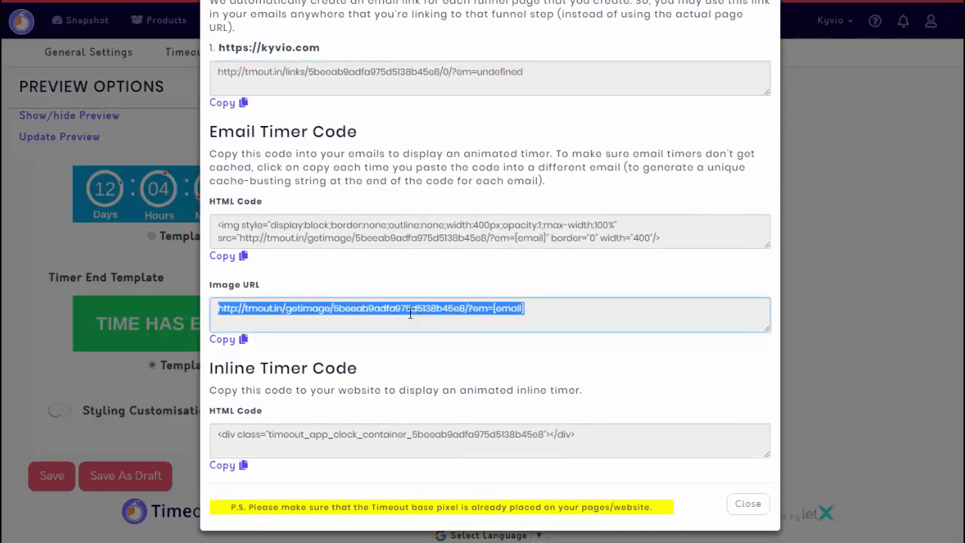
pyautogui.click(383, 426)
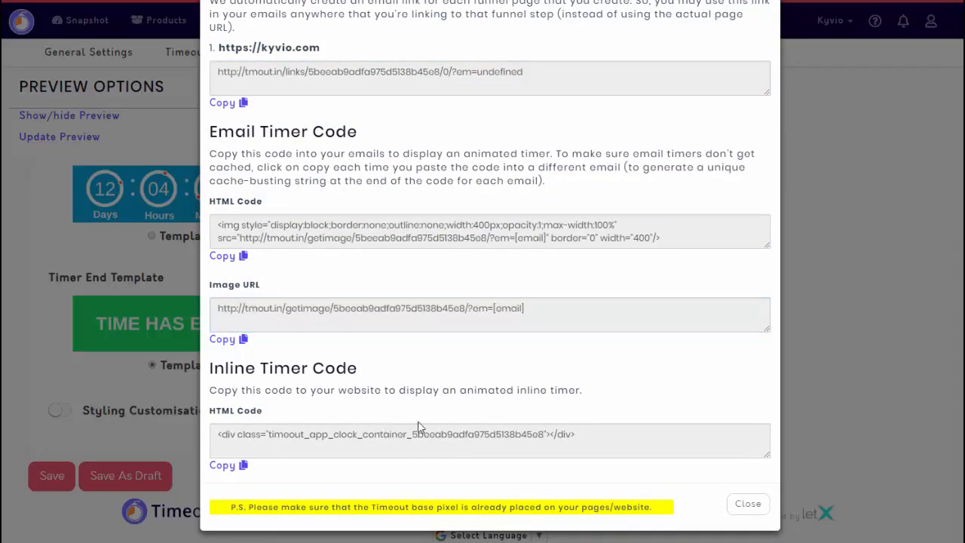
# - Review the installation codes again, including the note about placing the Timeout base pixel, and close the instructions
pyautogui.scroll(2, 413, 420)
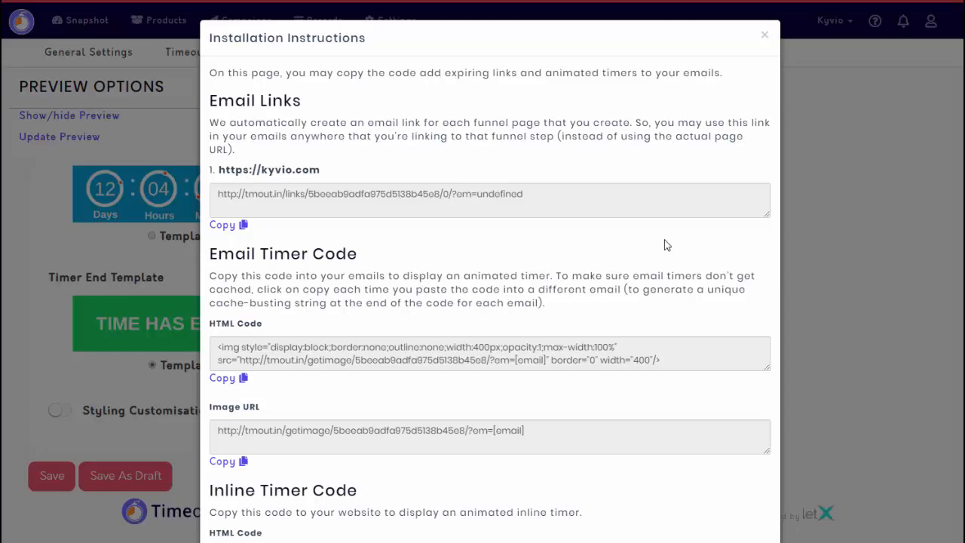
pyautogui.scroll(-1, 576, 468)
pyautogui.scroll(-2, 576, 468)
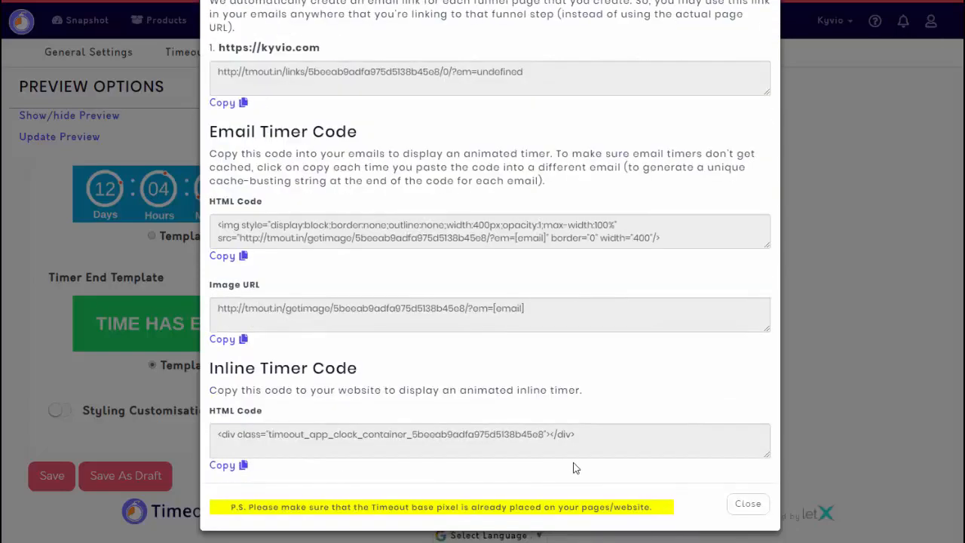
pyautogui.moveTo(213, 513); pyautogui.dragTo(668, 510)
pyautogui.click(671, 510)
pyautogui.click(731, 507)
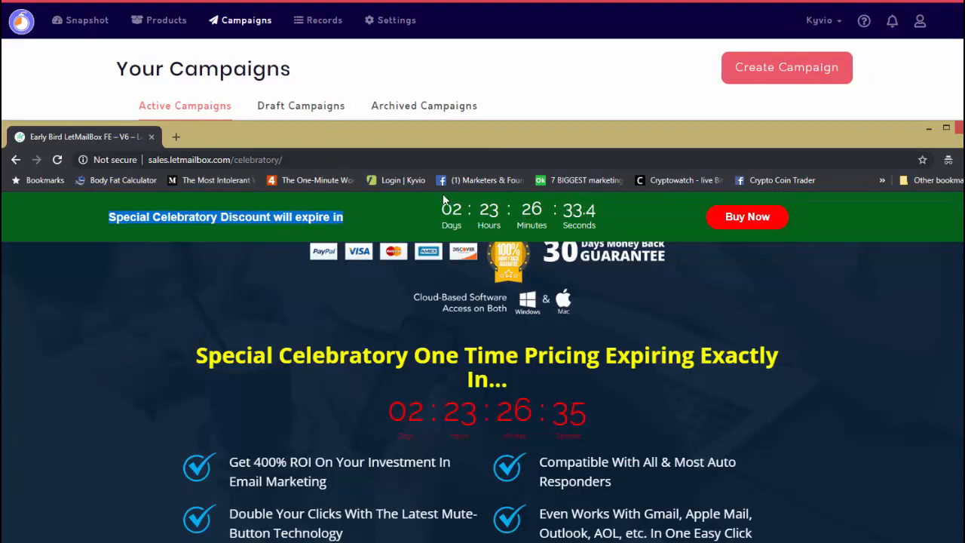
# - Copy the sales page address sales.letmailbox.com/celebratory/ and open it in another browser window to compare its countdown timers
pyautogui.click(312, 161)
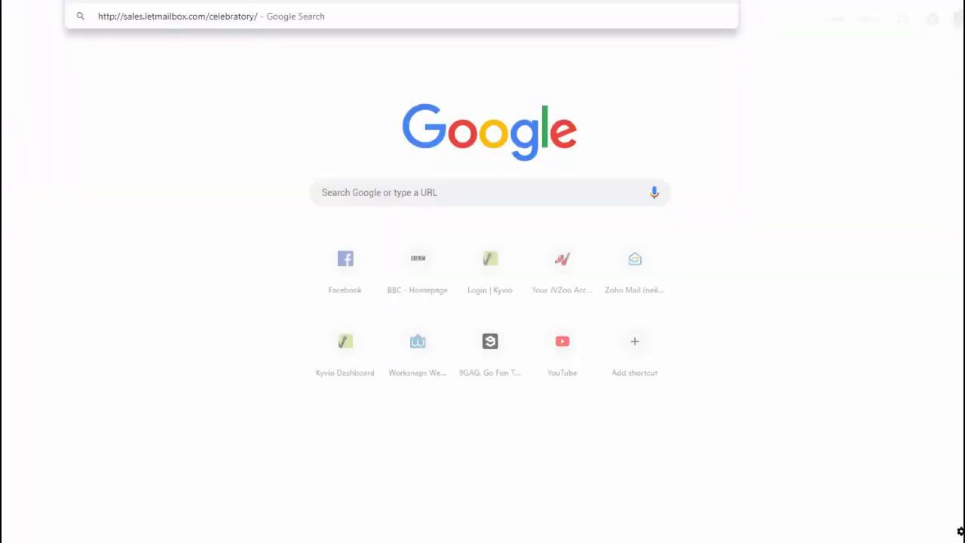
pyautogui.hotkey('alt', 'Tab')
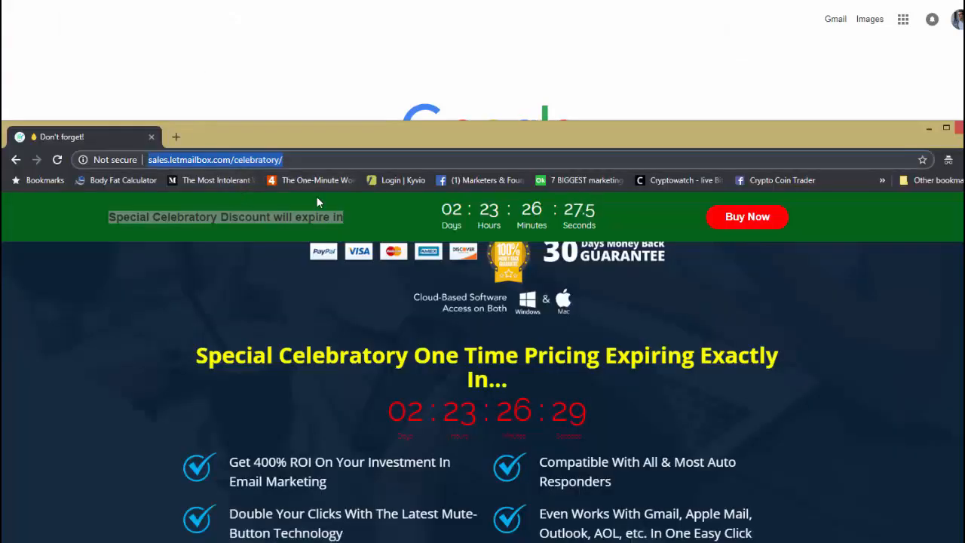